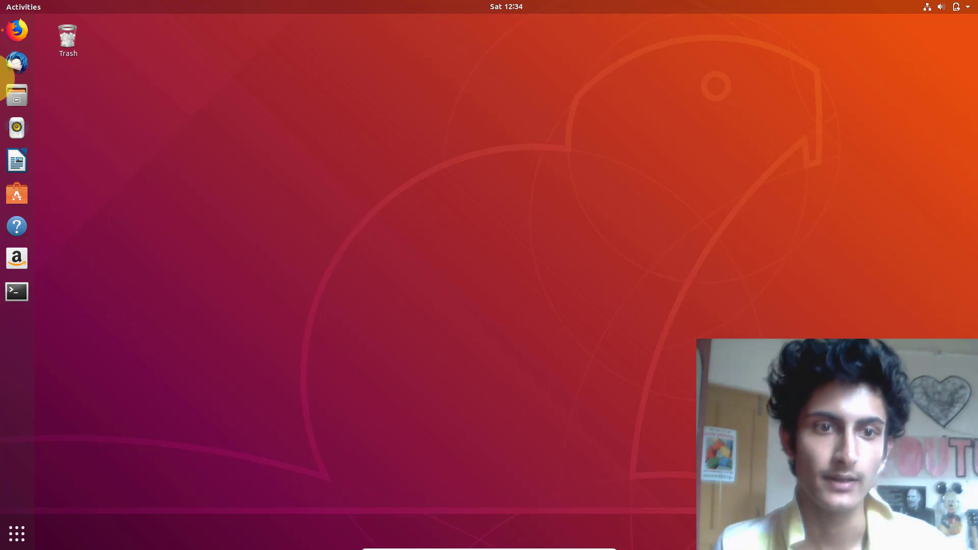
Launch Firefox and search Google for 'lamp sever'
left_click(15, 29)
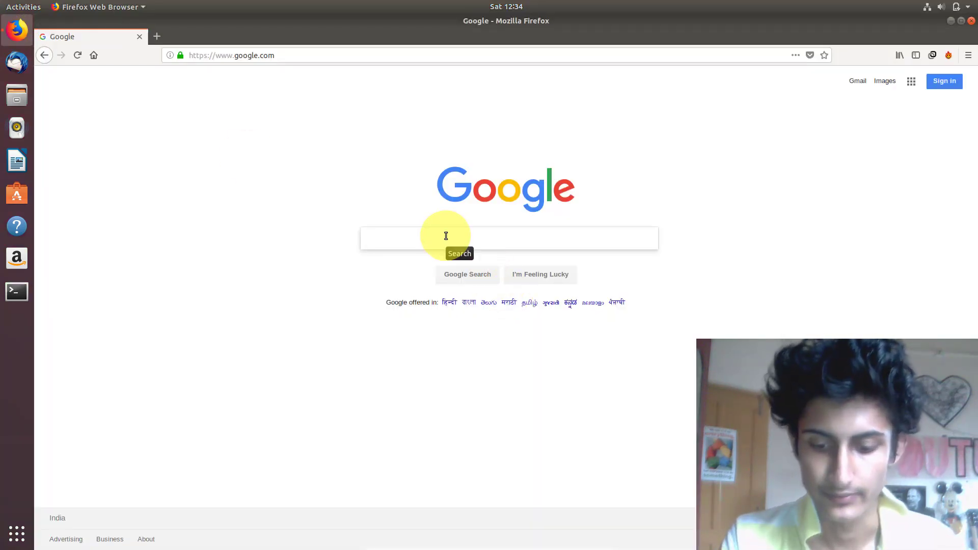
type("lamp")
key("Return")
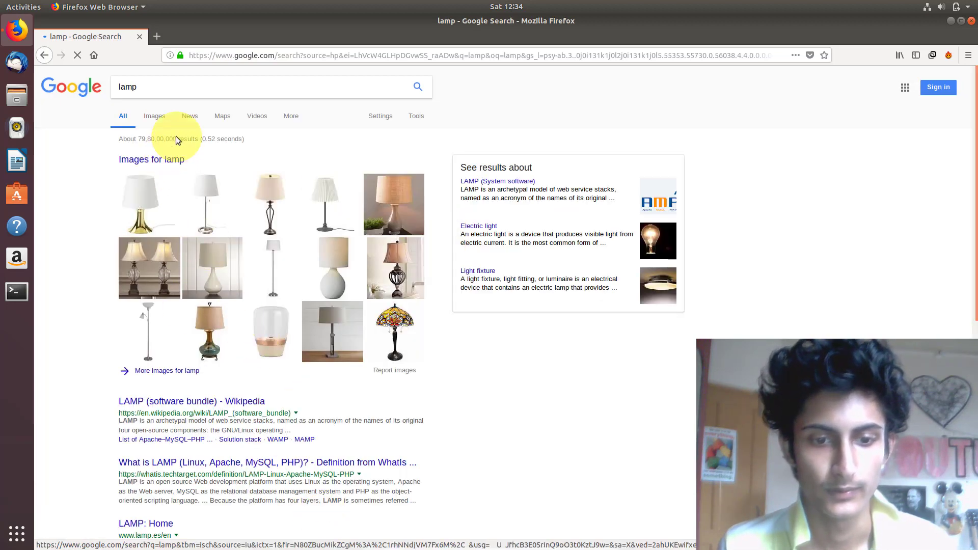
left_click(170, 84)
type("sec")
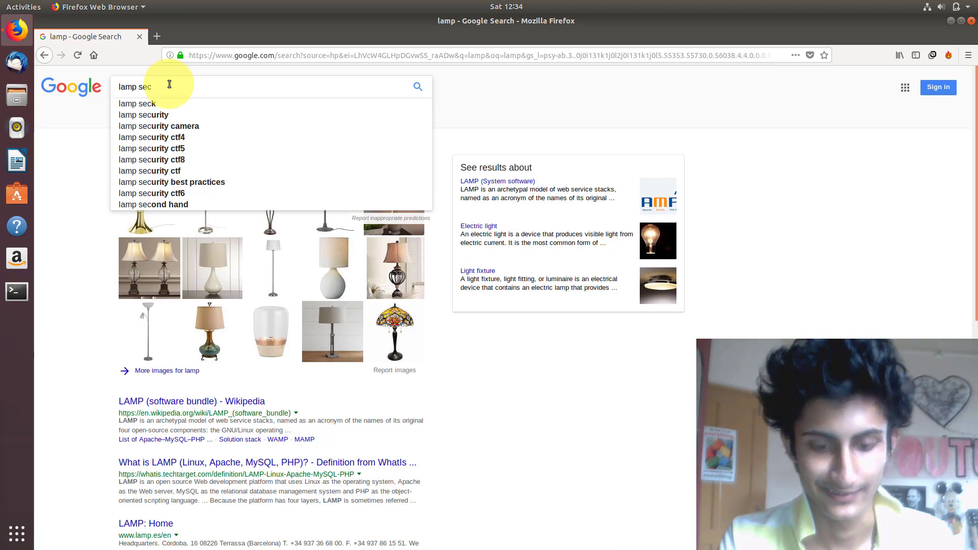
key("BackSpace")
type("ver")
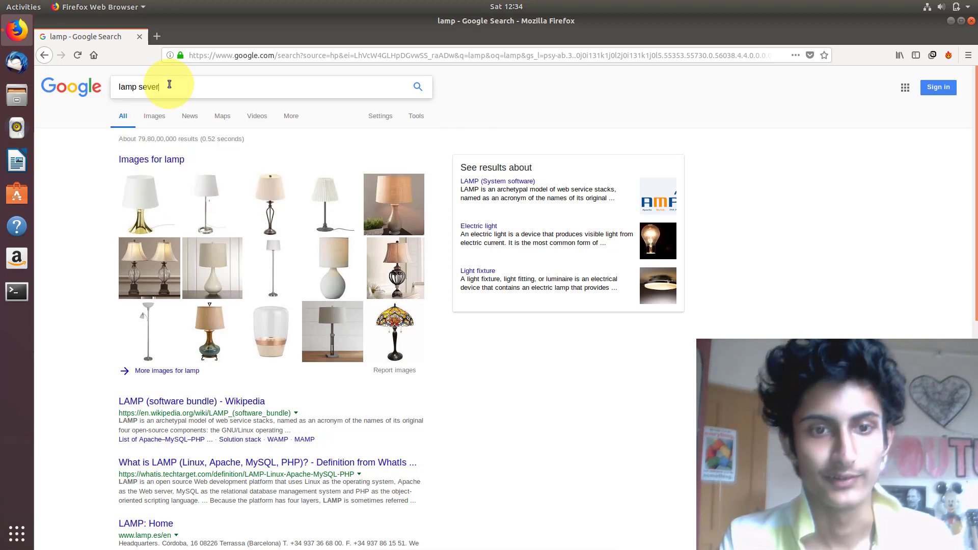
key("Return")
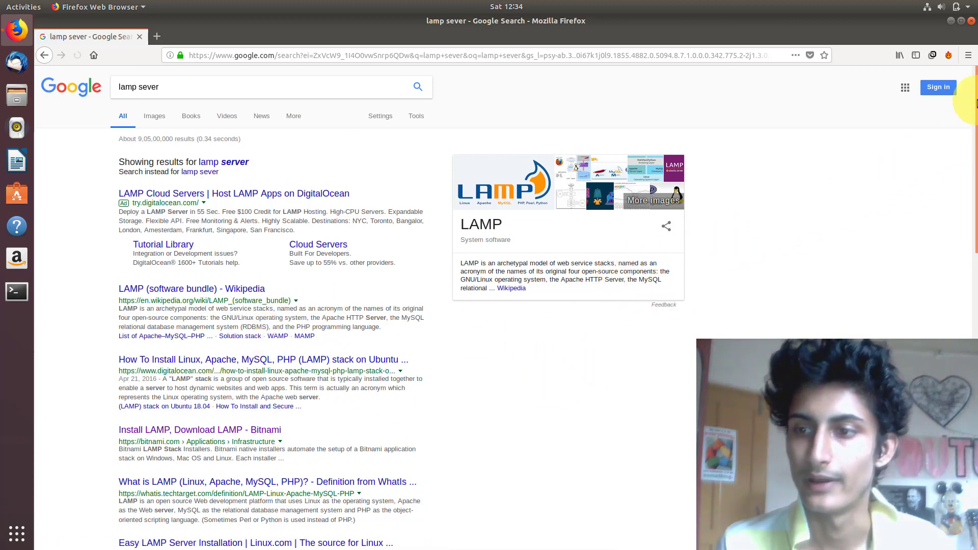
Open the Bitnami LAMP result in a new tab and switch to it
scroll(115, 369, "down", 2)
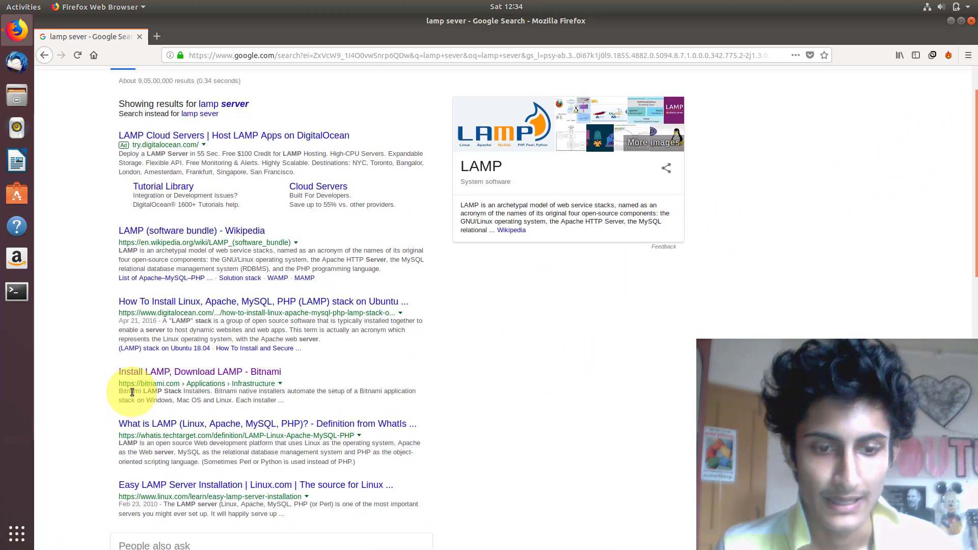
right_click(170, 375)
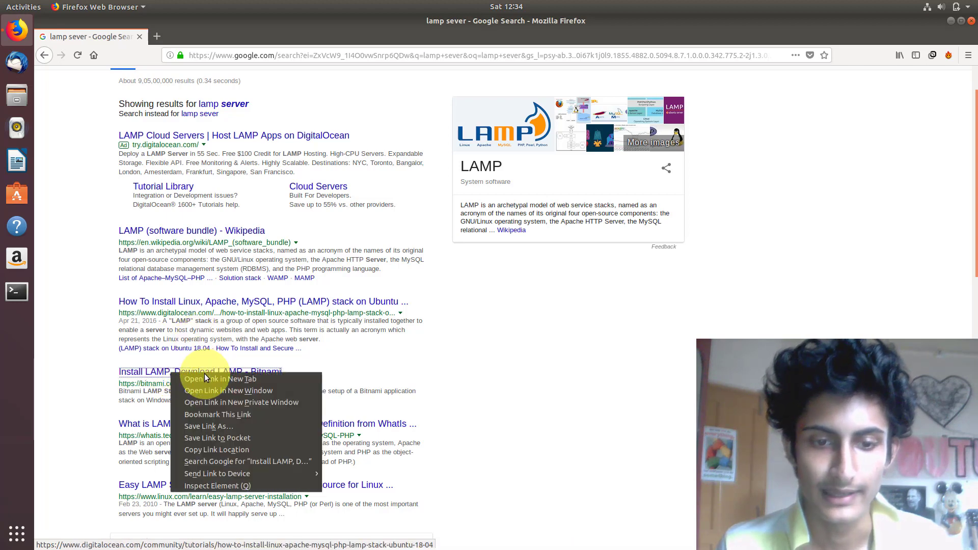
left_click(205, 379)
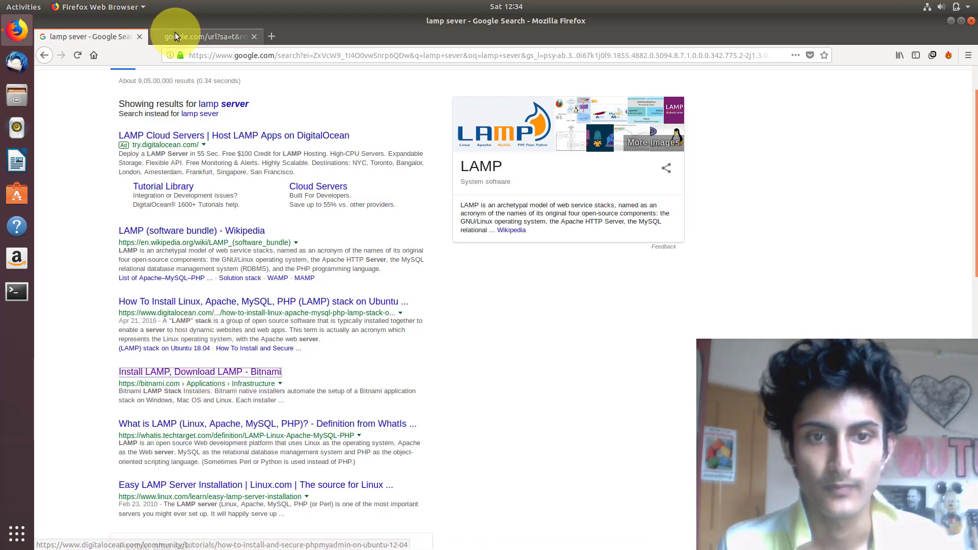
left_click(179, 35)
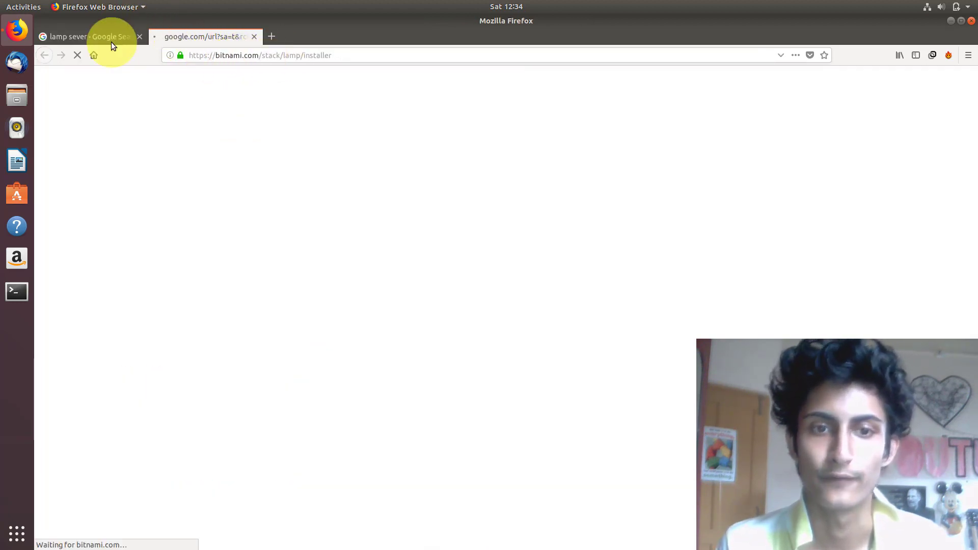
Download the Linux 64-bit LAMP 7.1.20-0 installer without signing in, and dismiss the file prompt
left_click_drag(214, 56, 356, 55)
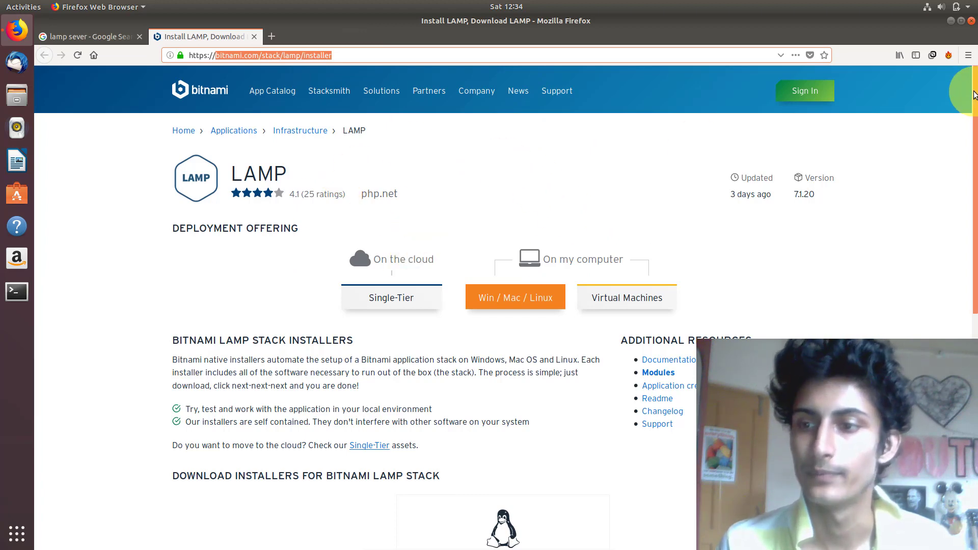
left_click_drag(975, 102, 943, 204)
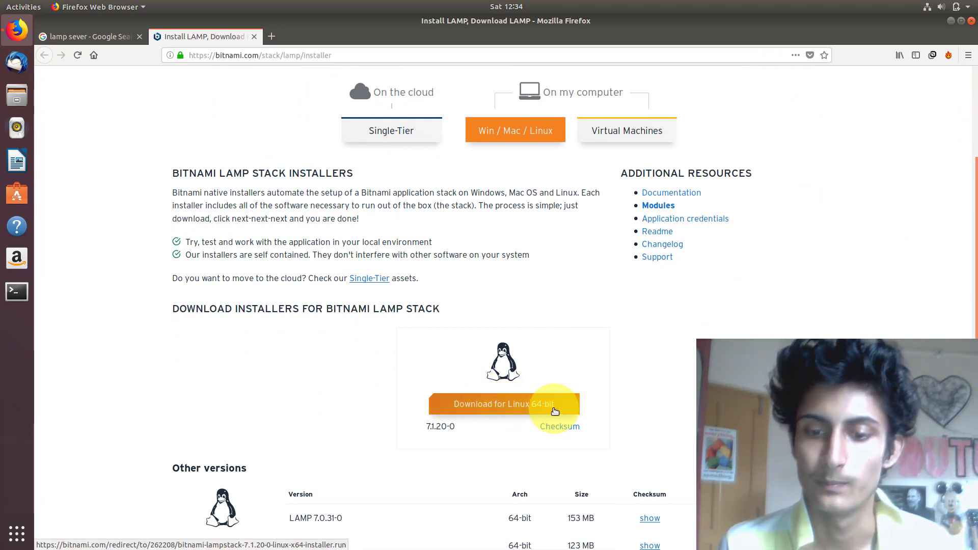
left_click(520, 408)
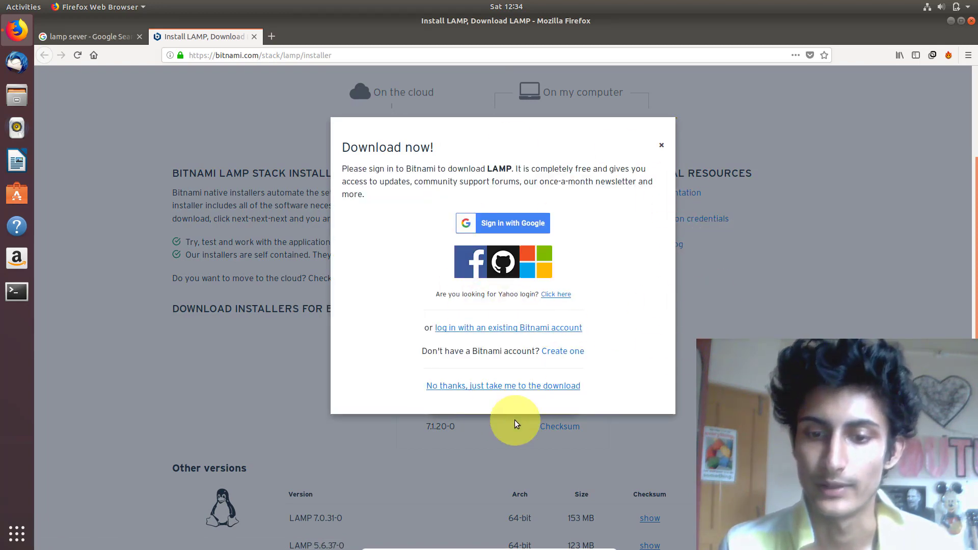
left_click(507, 390)
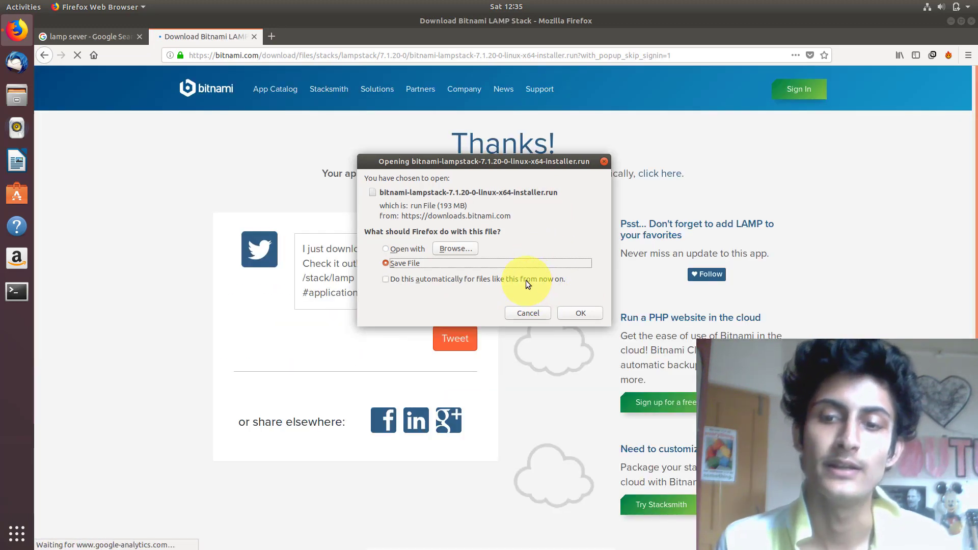
left_click(527, 313)
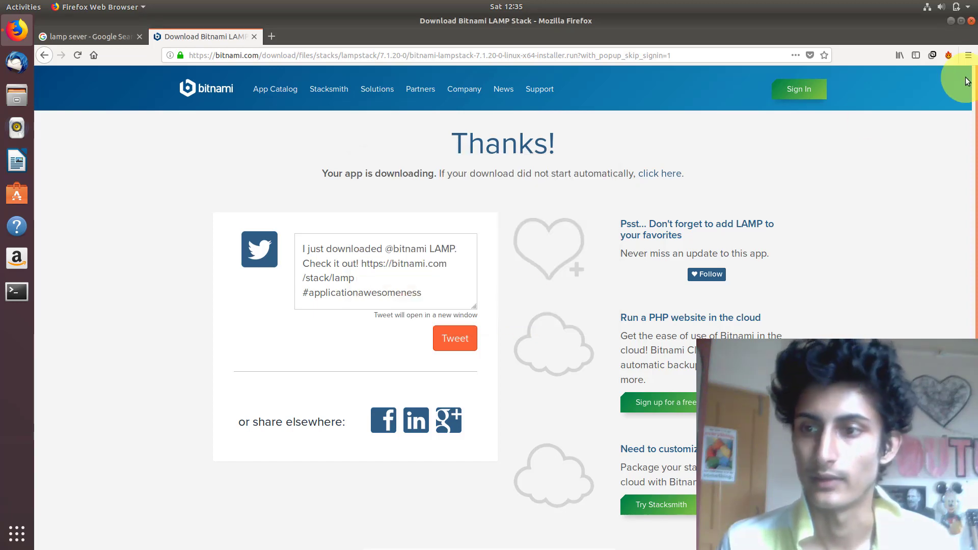
Close Firefox and both its tabs, then open the Downloads folder in a maximized Files window
left_click(971, 23)
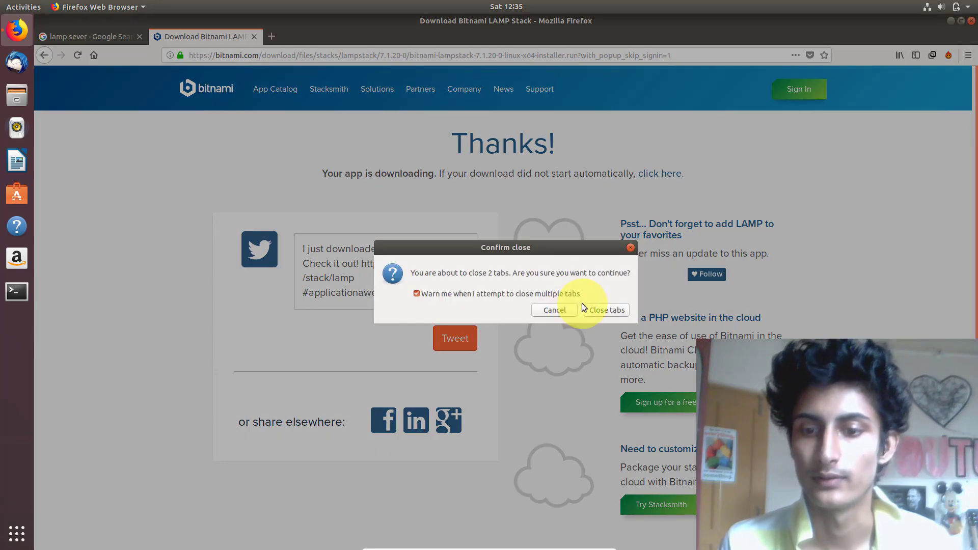
left_click(608, 309)
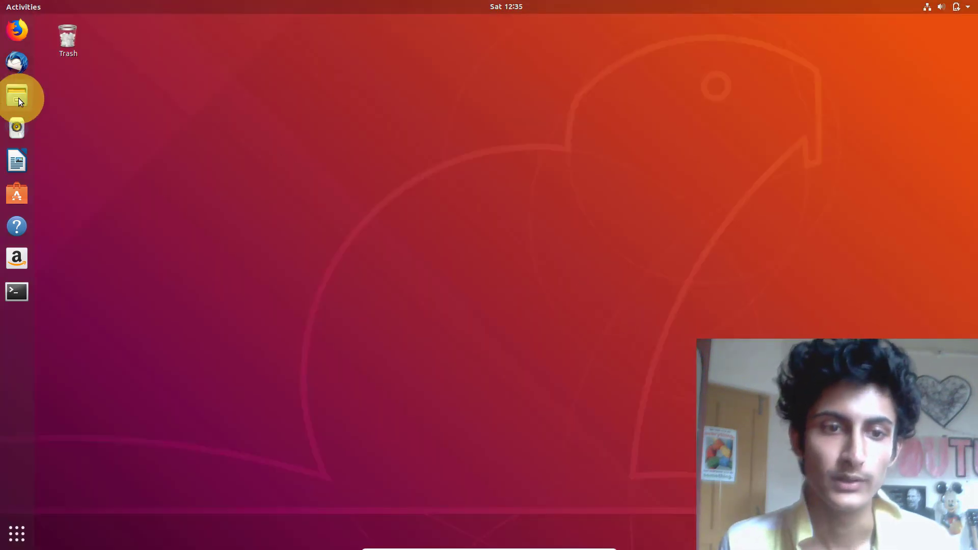
left_click(17, 98)
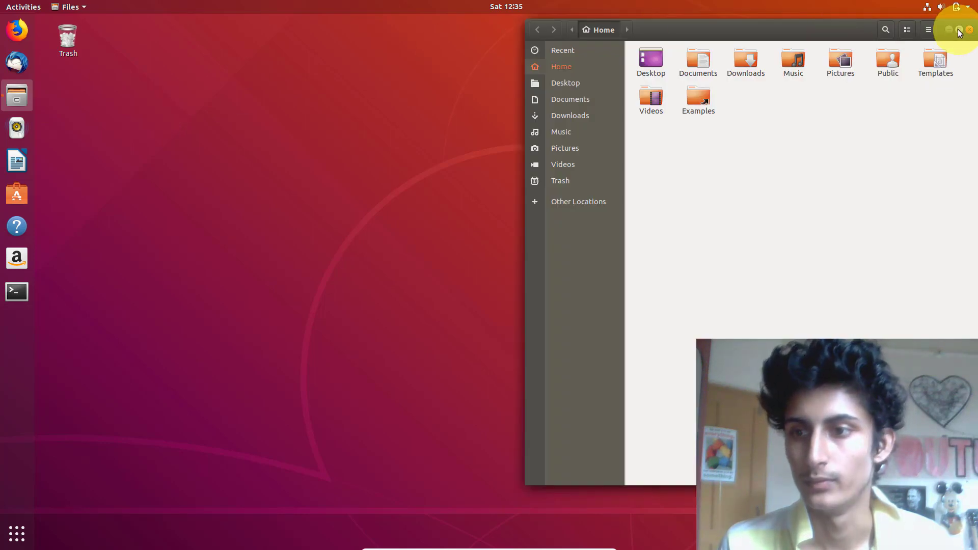
left_click(959, 30)
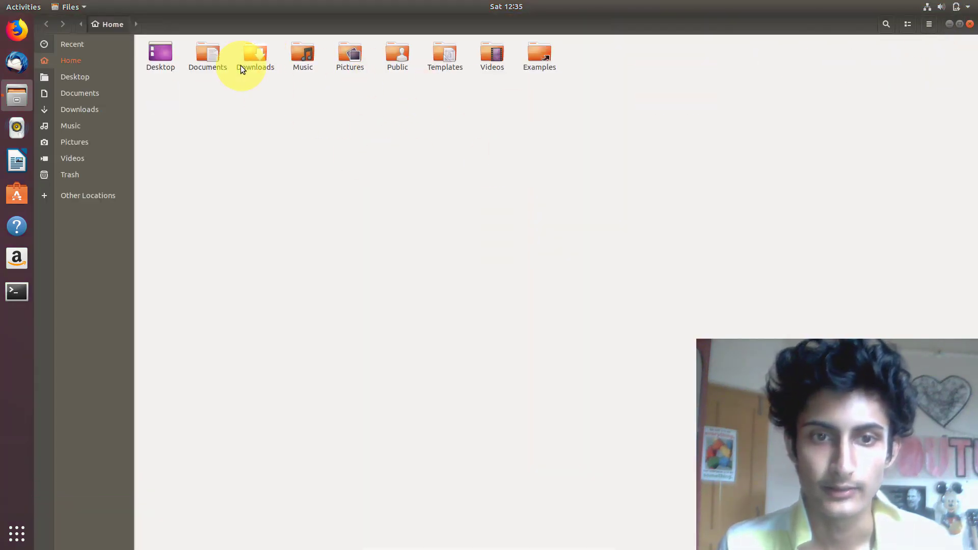
double_click(255, 53)
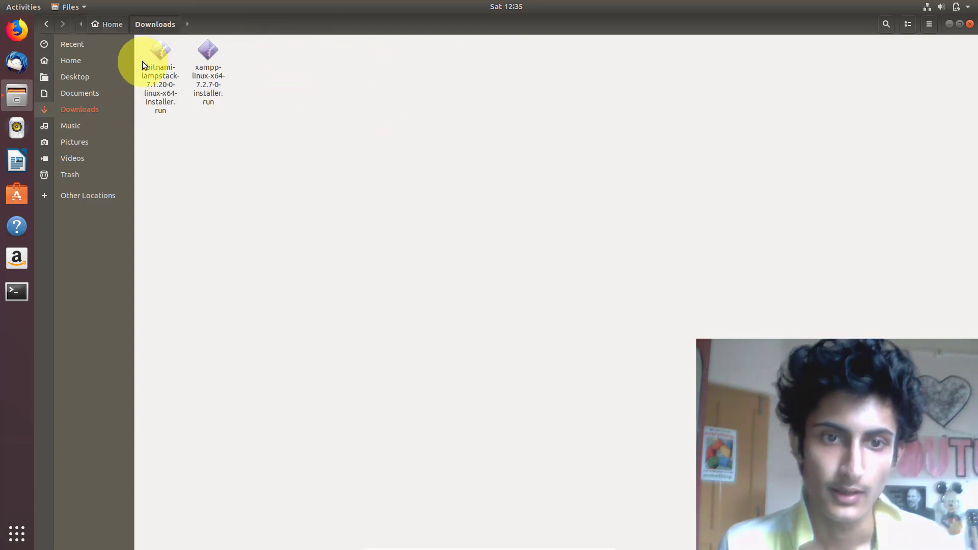
Try running the bitnami-lampstack installer and dismiss the resulting 'Invalid url' error
left_click(163, 53)
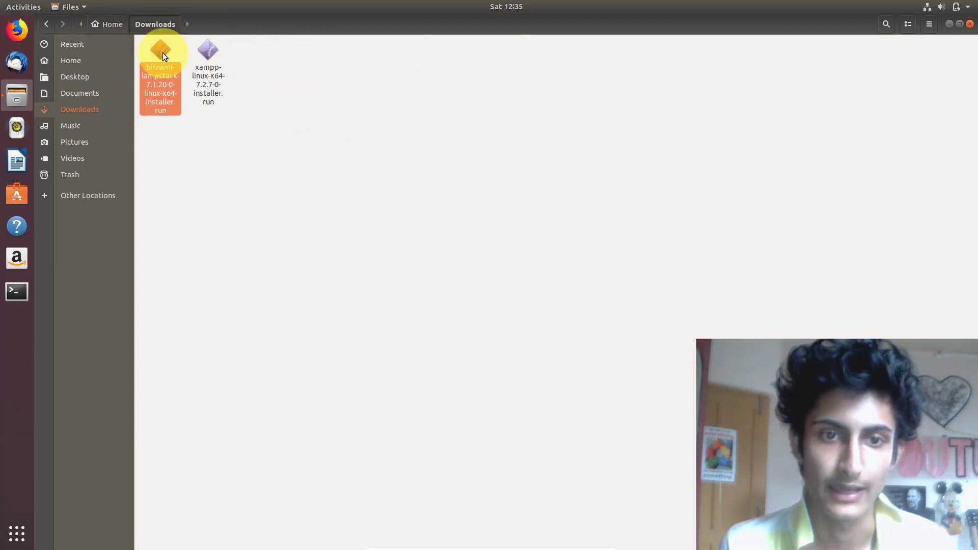
double_click(160, 50)
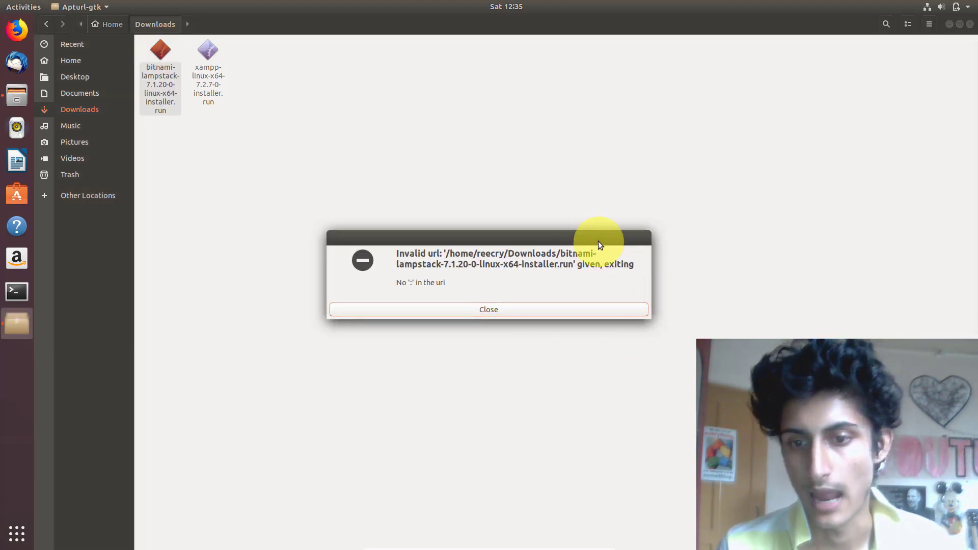
left_click_drag(599, 245, 604, 216)
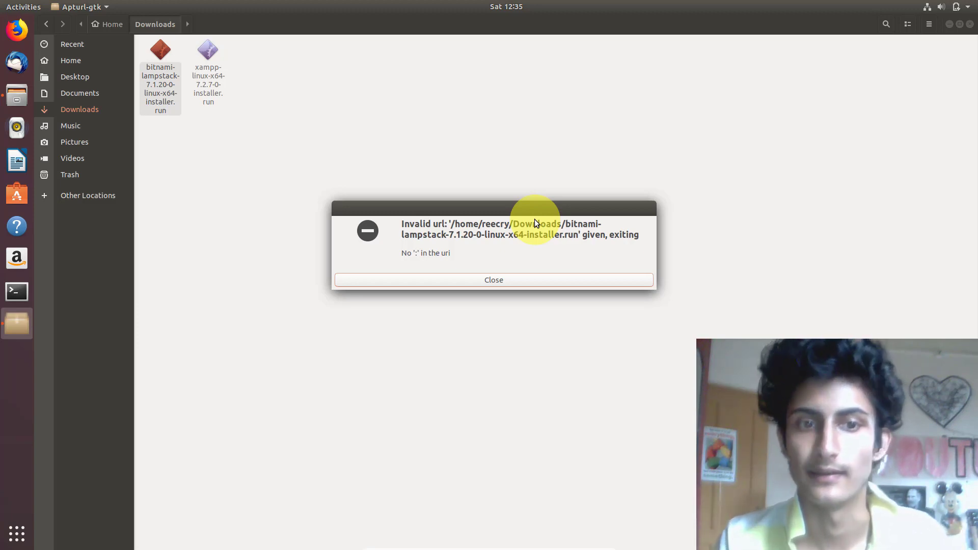
left_click(479, 276)
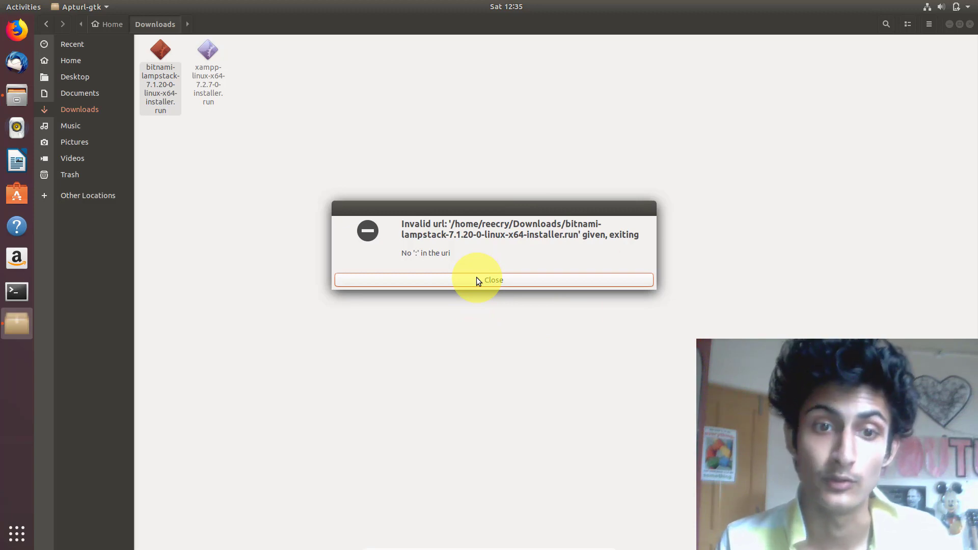
left_click(477, 278)
Enable 'Allow executing file as program' in the installer's Permissions properties
right_click(169, 55)
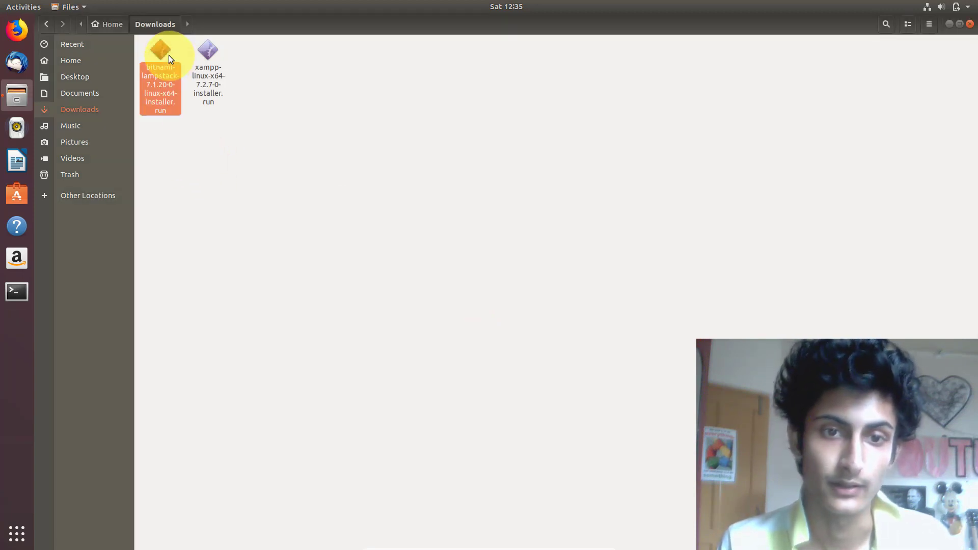
left_click(243, 190)
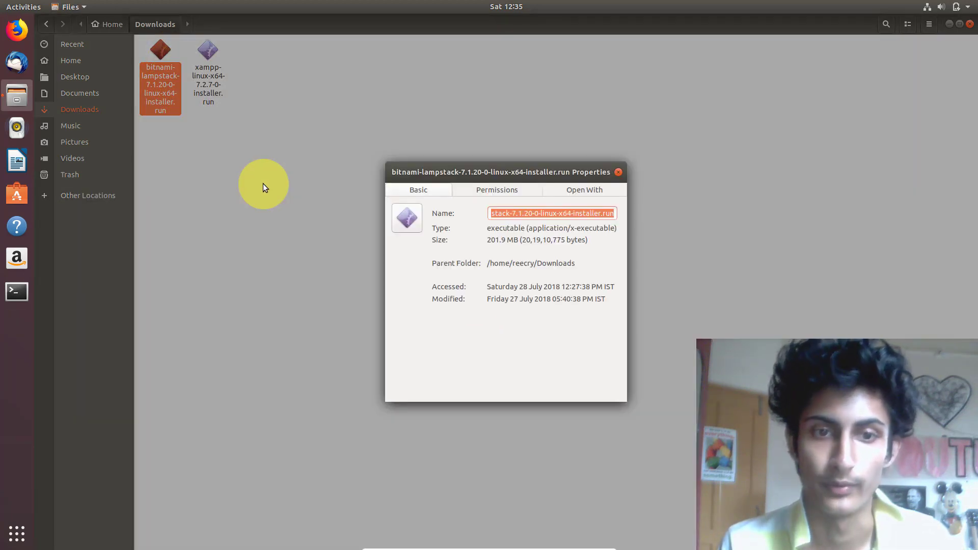
left_click(507, 190)
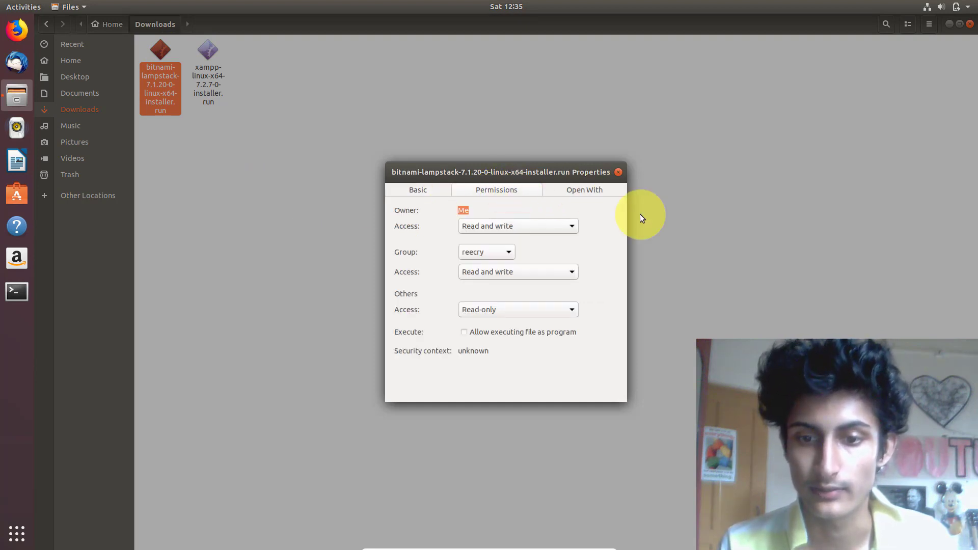
left_click(463, 333)
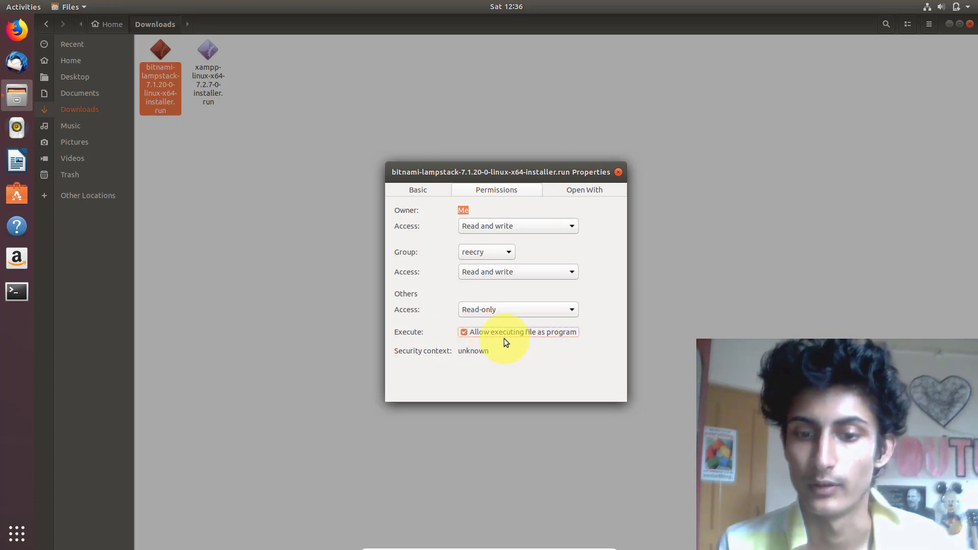
left_click(618, 174)
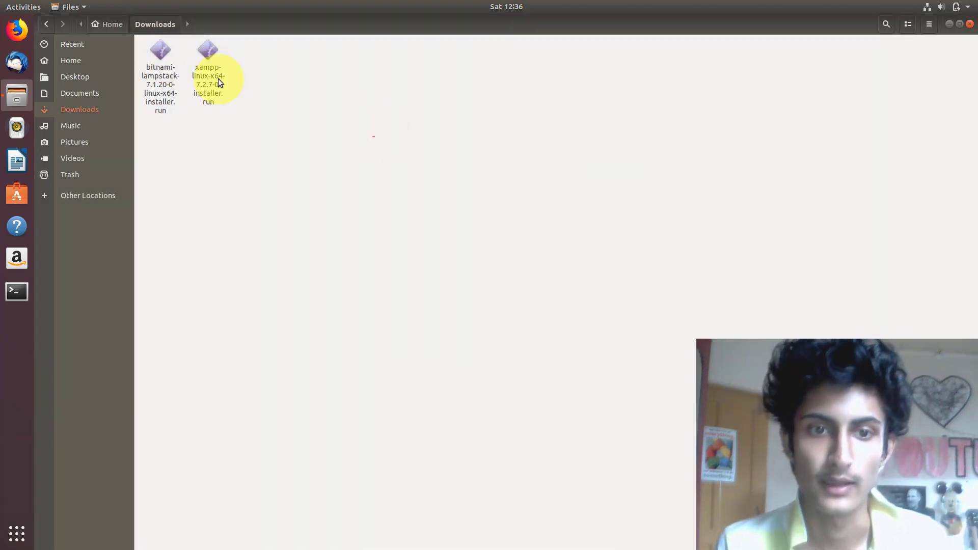
left_click(155, 54)
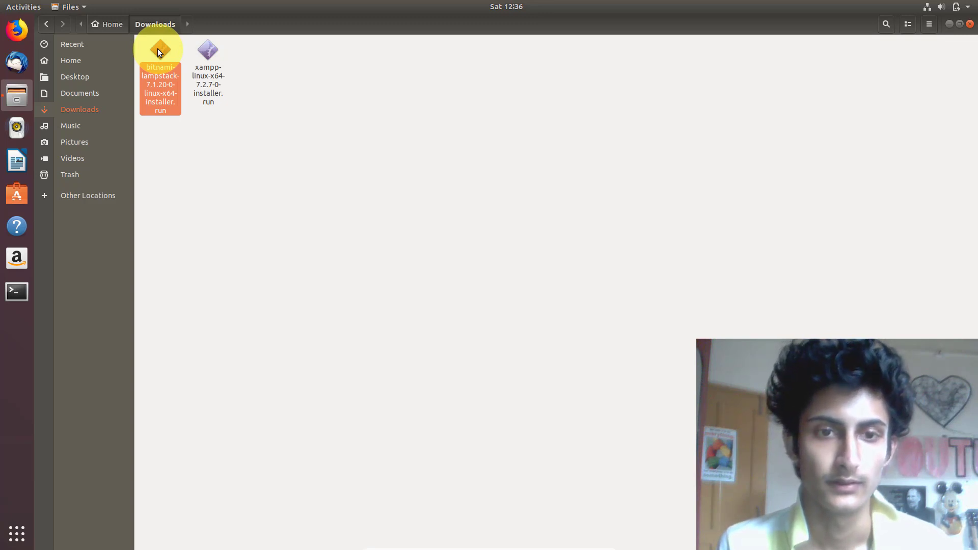
Launch the bitnami-lampstack .run installer and arrange the Setup window beside a smaller Files window
double_click(164, 51)
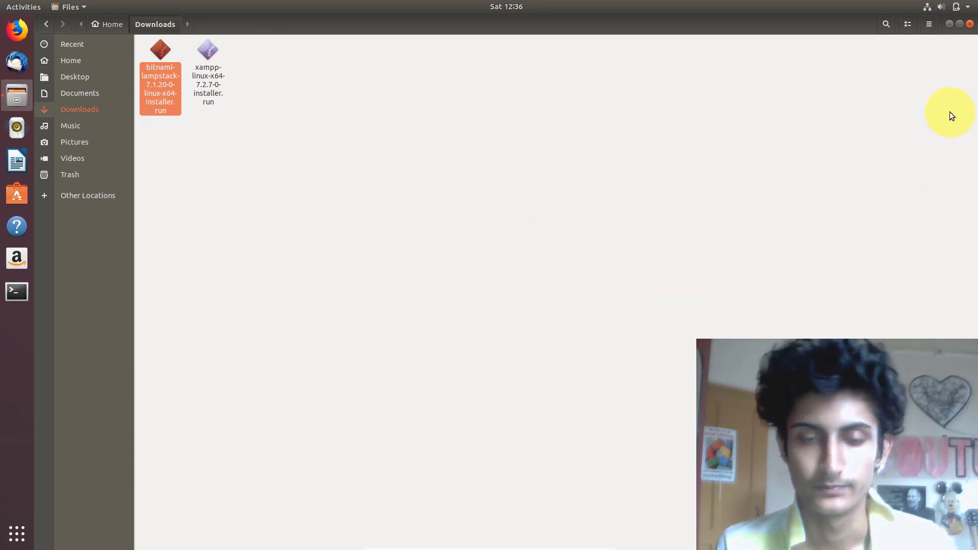
left_click(330, 85)
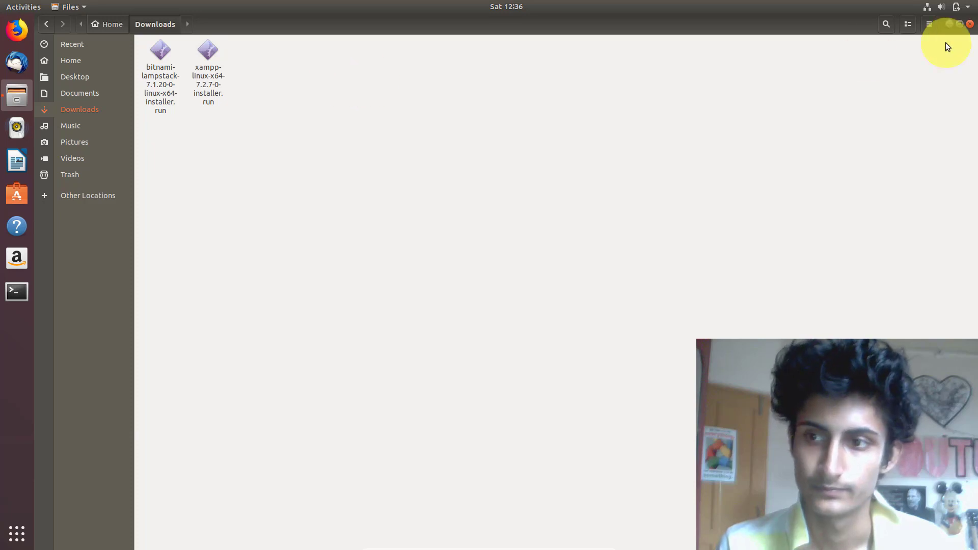
left_click(958, 26)
left_click_drag(803, 30, 781, 46)
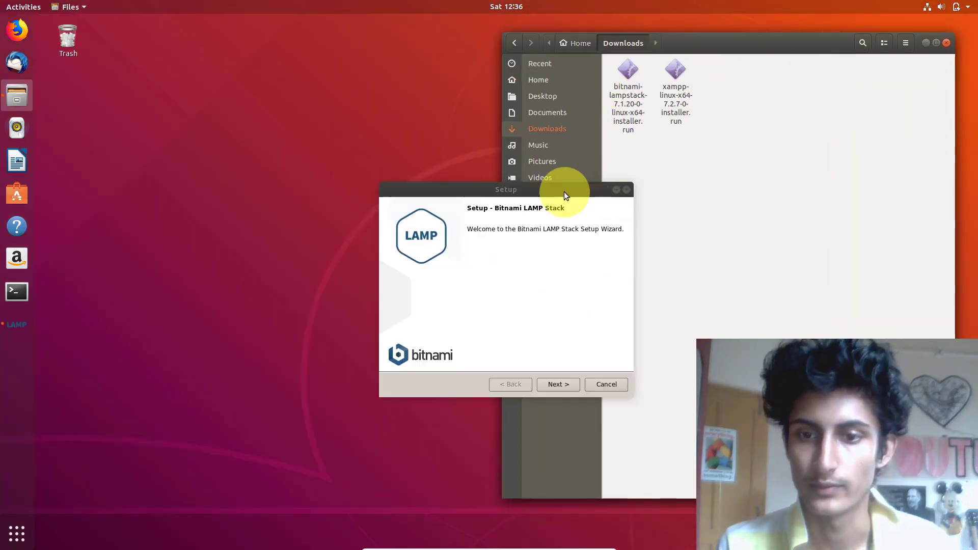
left_click_drag(410, 180, 431, 161)
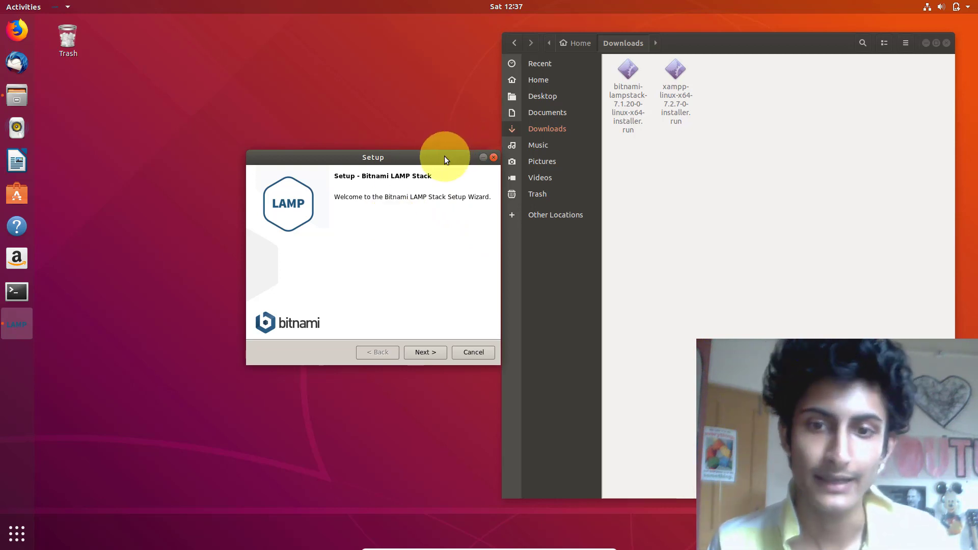
left_click_drag(445, 156, 466, 122)
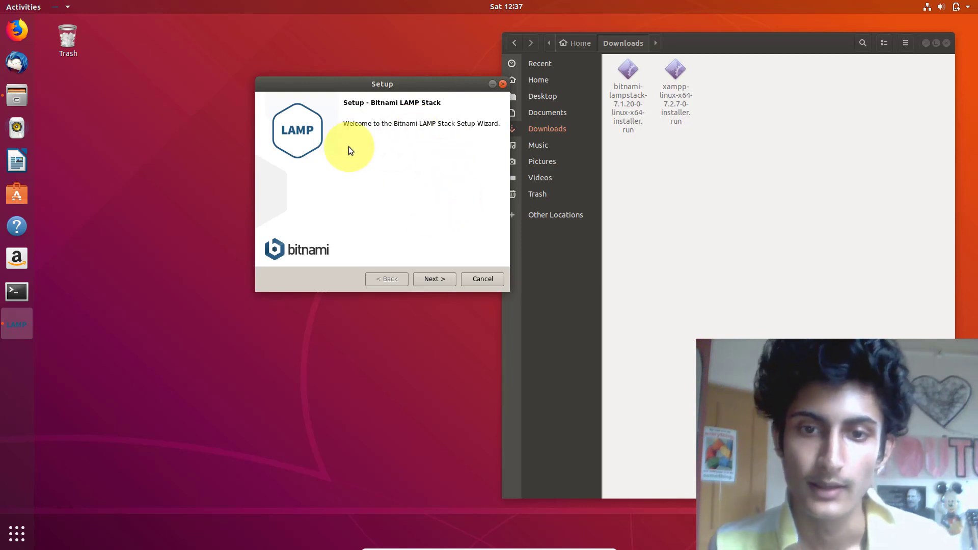
left_click_drag(381, 80, 328, 90)
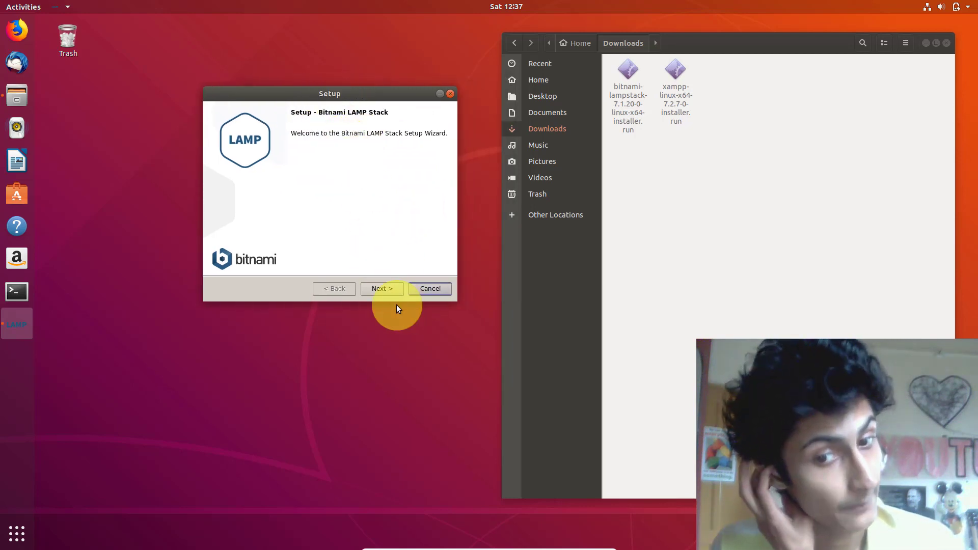
Advance past Welcome, keeping all components and the default lampstack installation folder
left_click(391, 287)
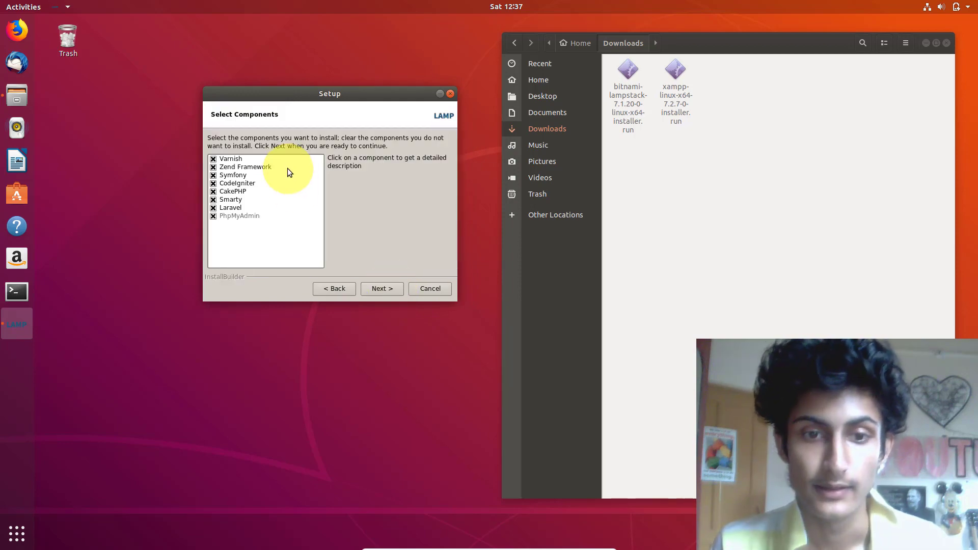
left_click(386, 288)
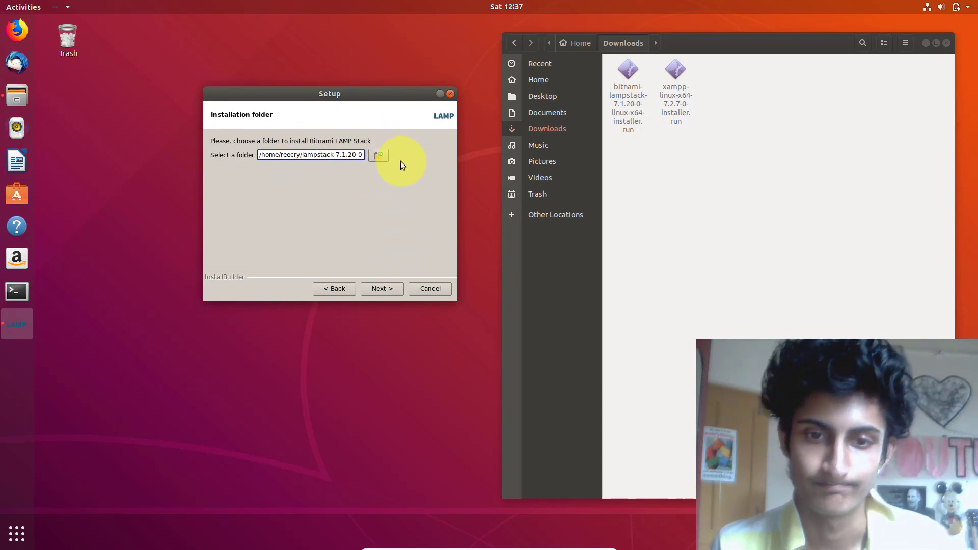
left_click(383, 290)
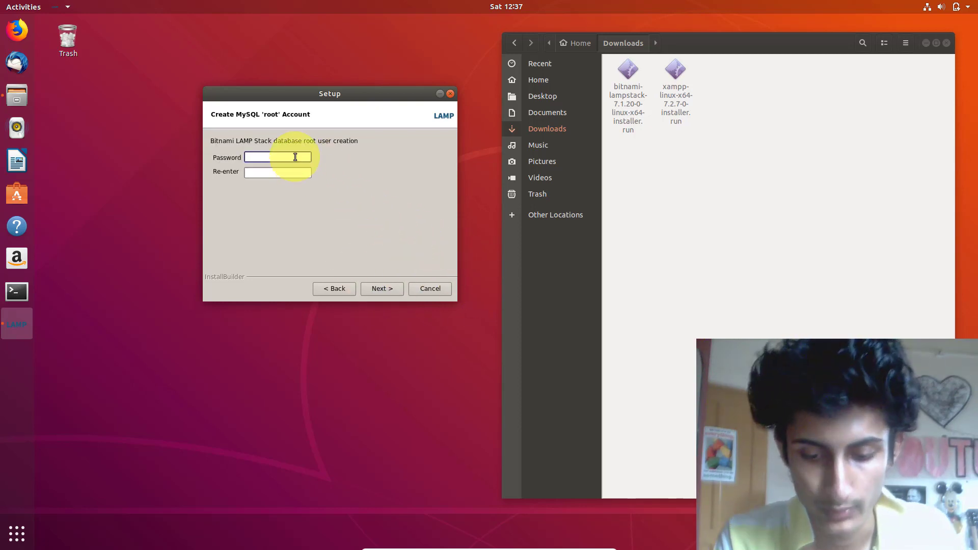
Enter a four-character MySQL root password twice and dismiss the too-short warning
type("****")
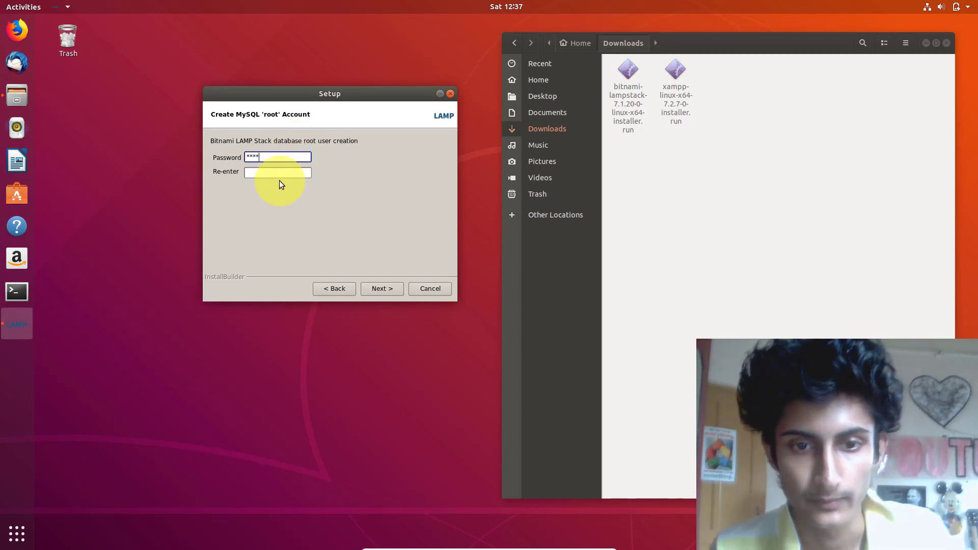
left_click(280, 168)
type("****")
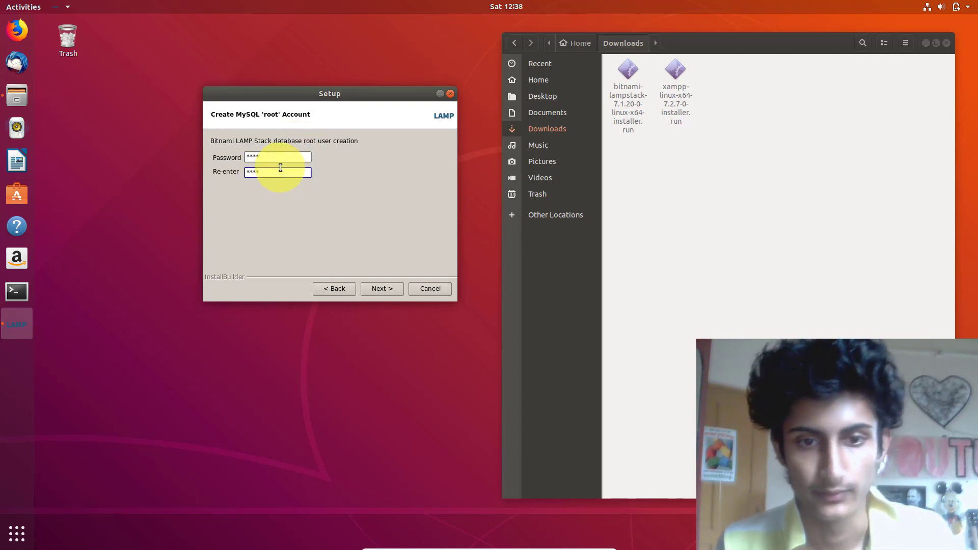
left_click(391, 289)
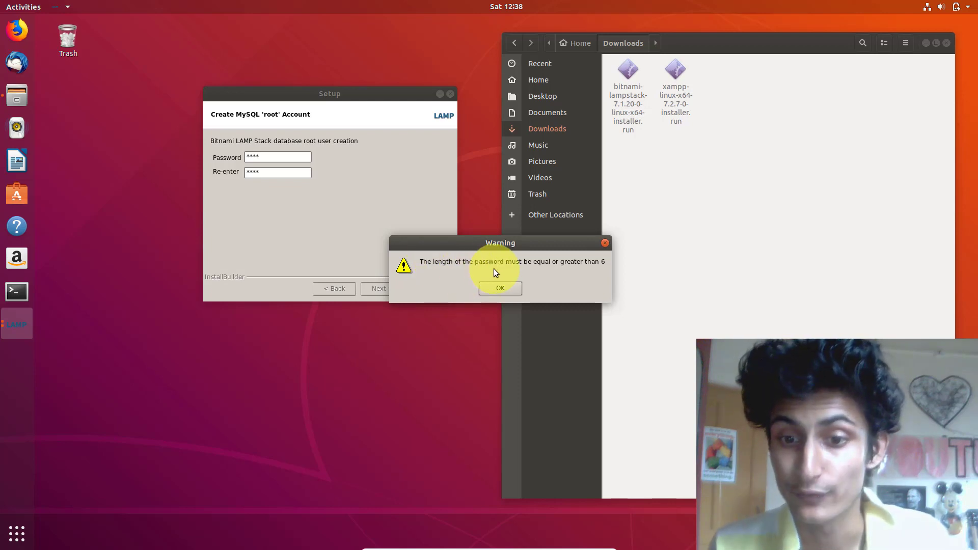
left_click(500, 287)
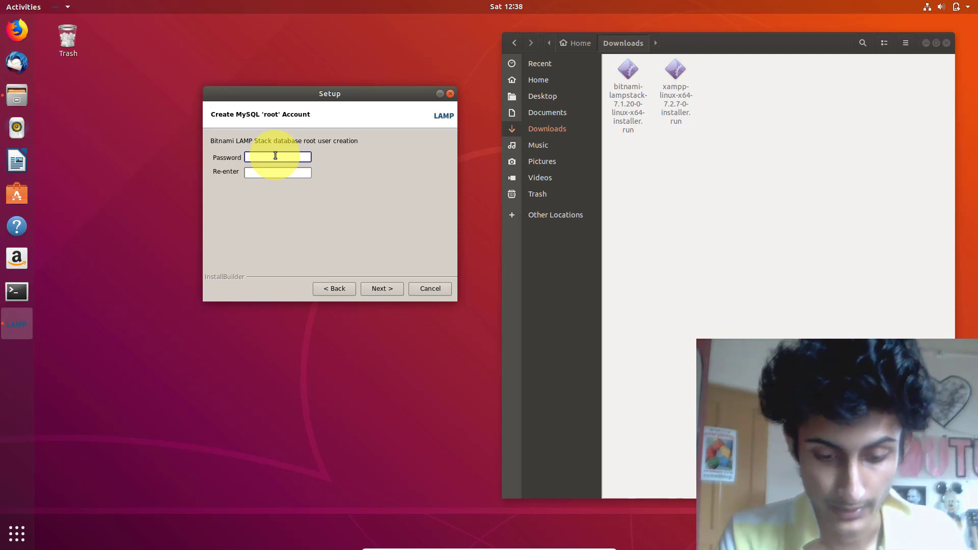
Enter and confirm a longer MySQL root password and continue
type("*****")
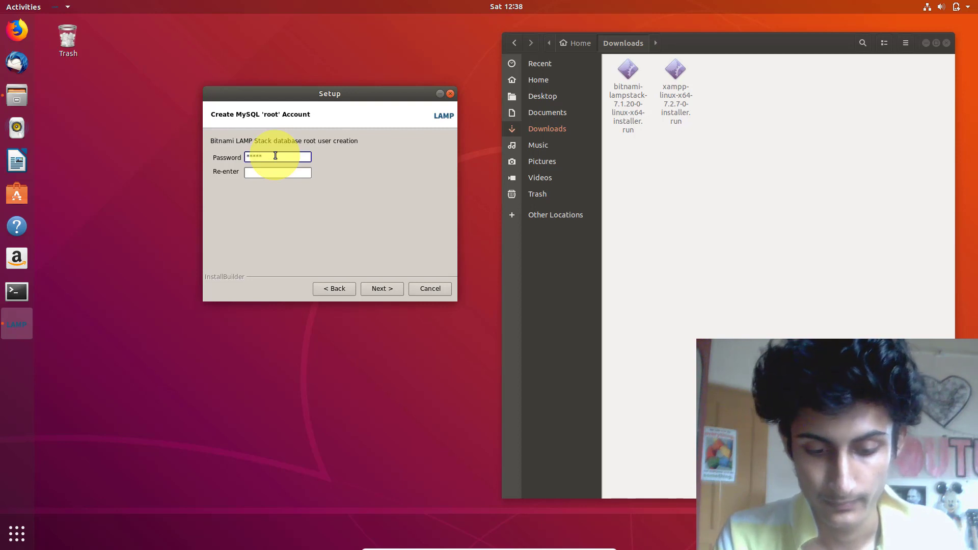
type("******")
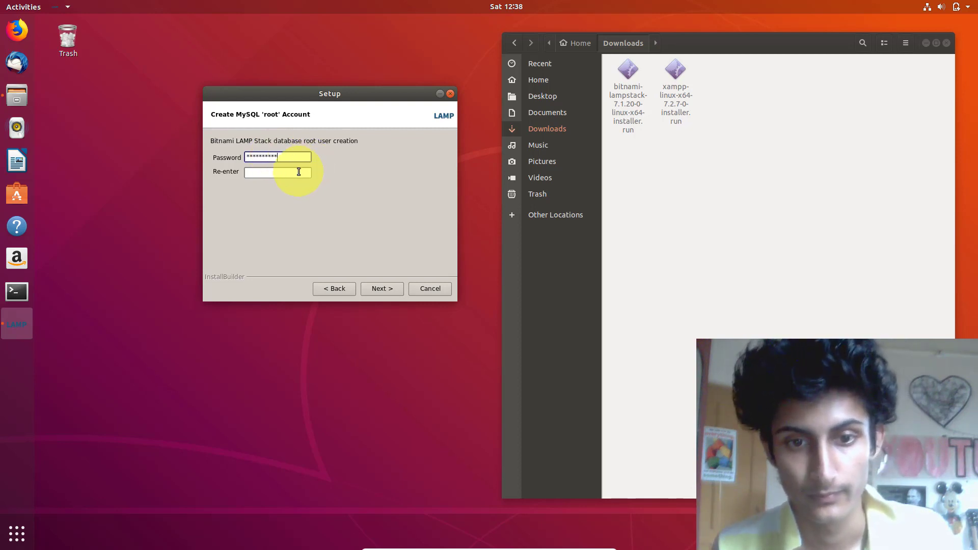
left_click(298, 172)
type("****")
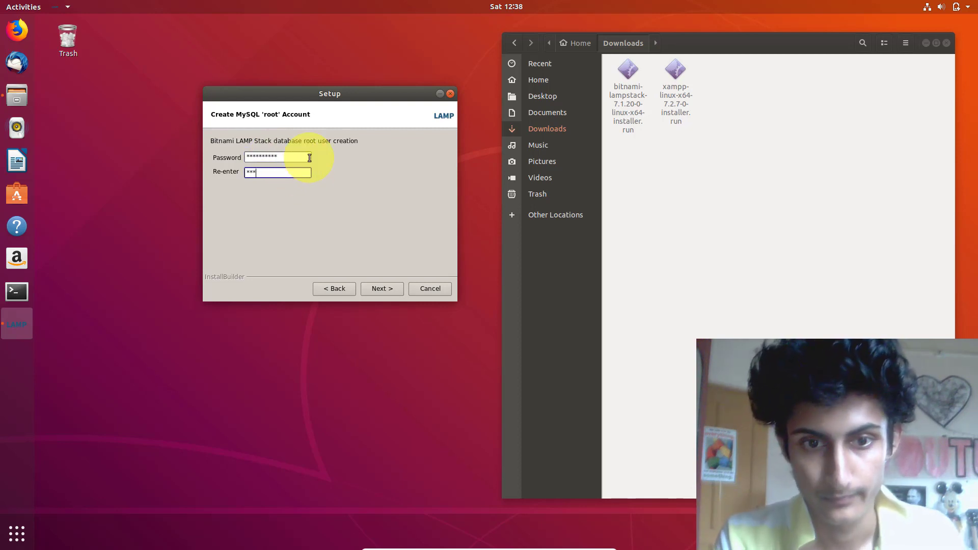
type("*******")
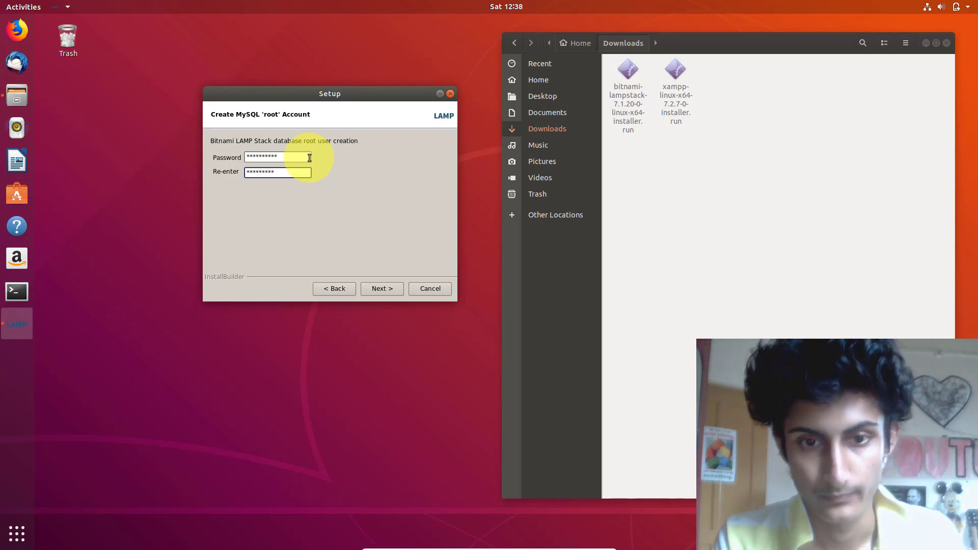
left_click(373, 289)
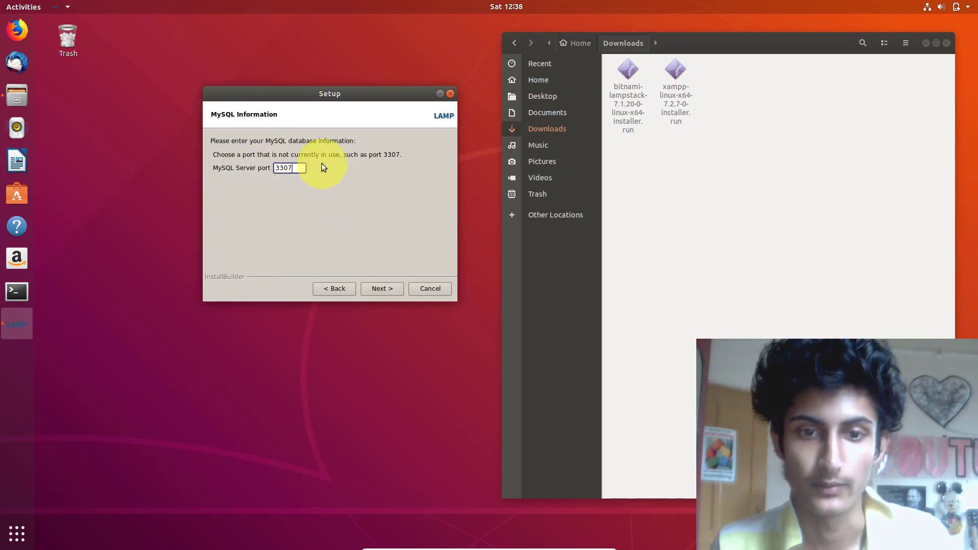
Keep MySQL port 3307, pass the cloud page, and start the installation
left_click_drag(296, 168, 265, 167)
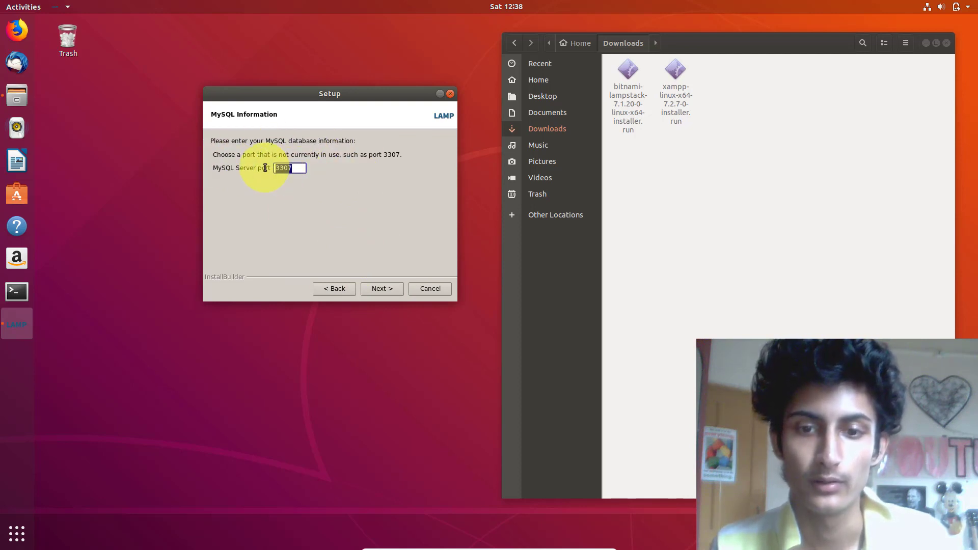
left_click(396, 292)
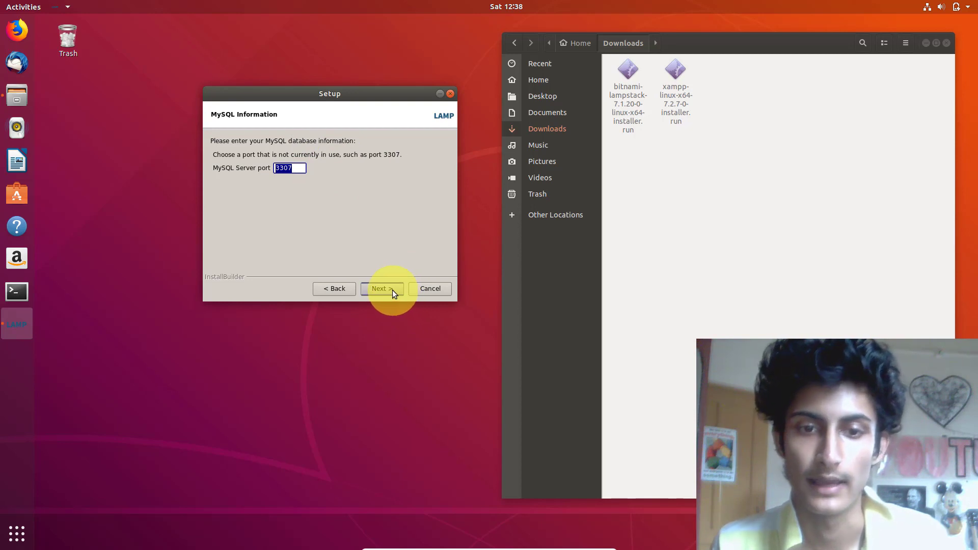
left_click(390, 288)
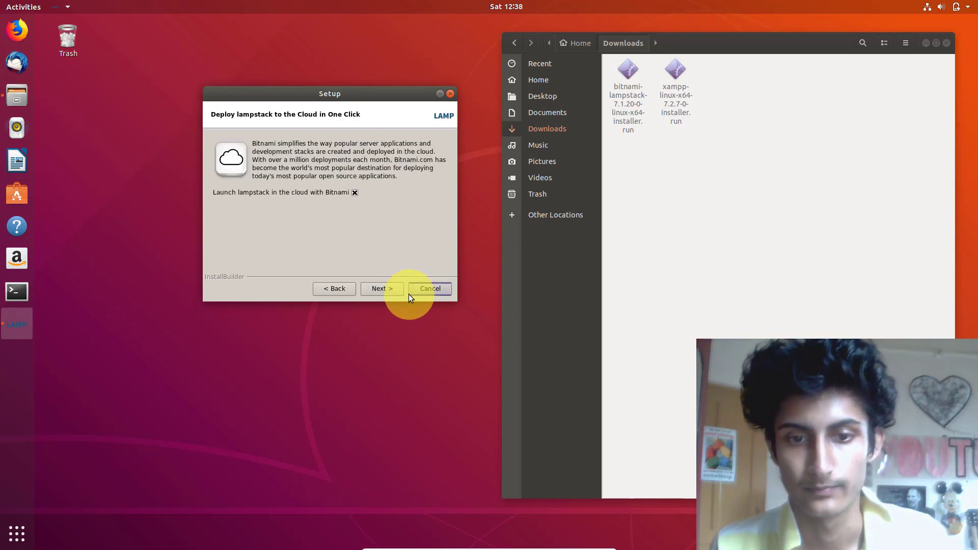
left_click(373, 286)
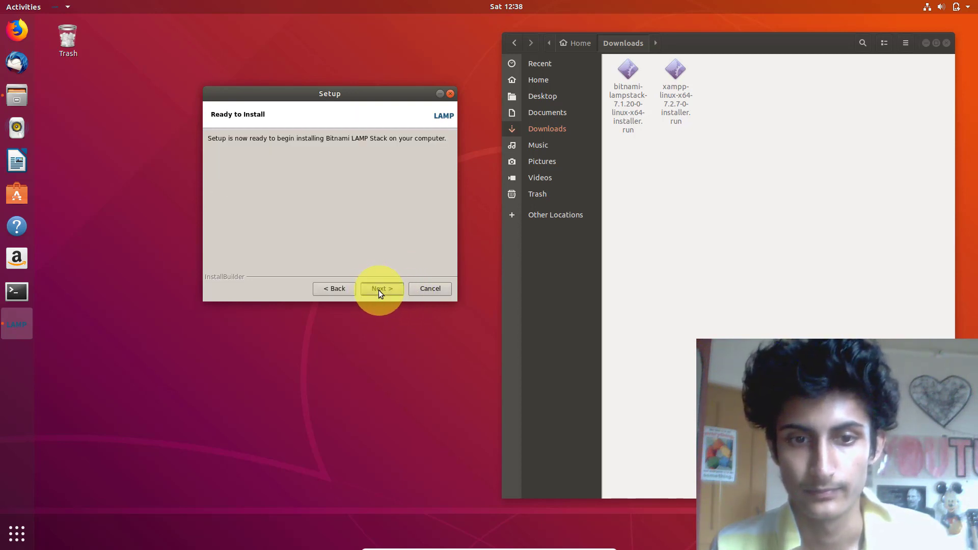
left_click(380, 290)
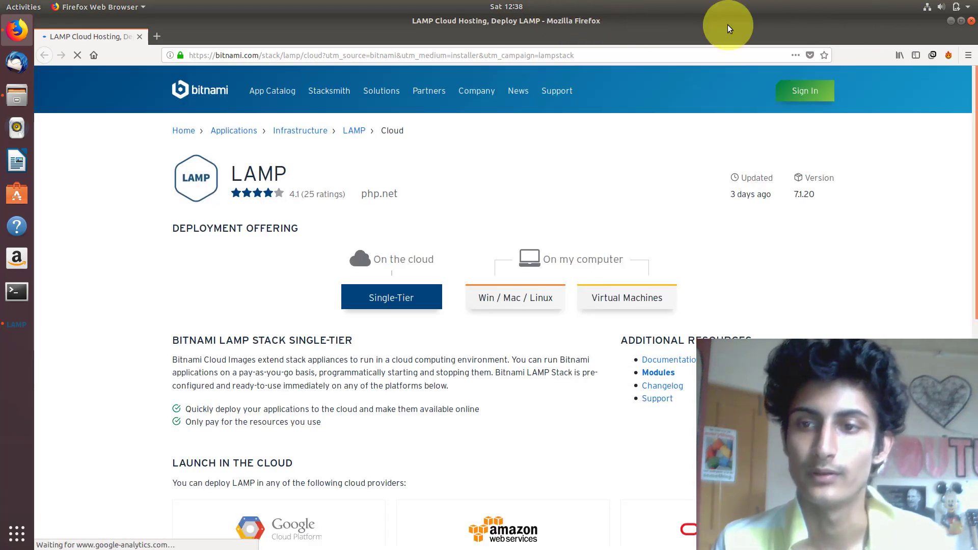
Close the Firefox Bitnami cloud page to return to the installer
left_click(971, 21)
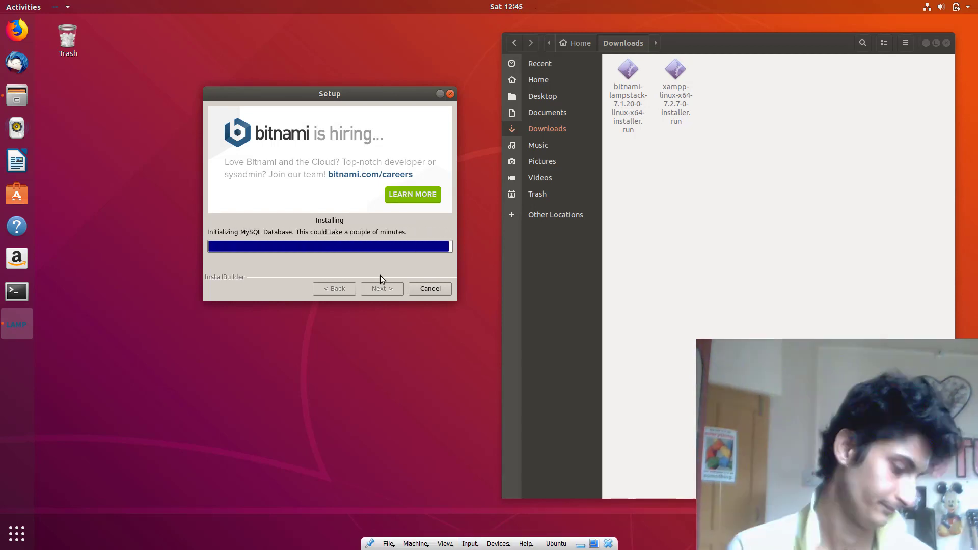
Finish setup with 'Launch Bitnami LAMP Stack' ticked, opening the LAMP Stack 7.1.20-0 manager
left_click(380, 275)
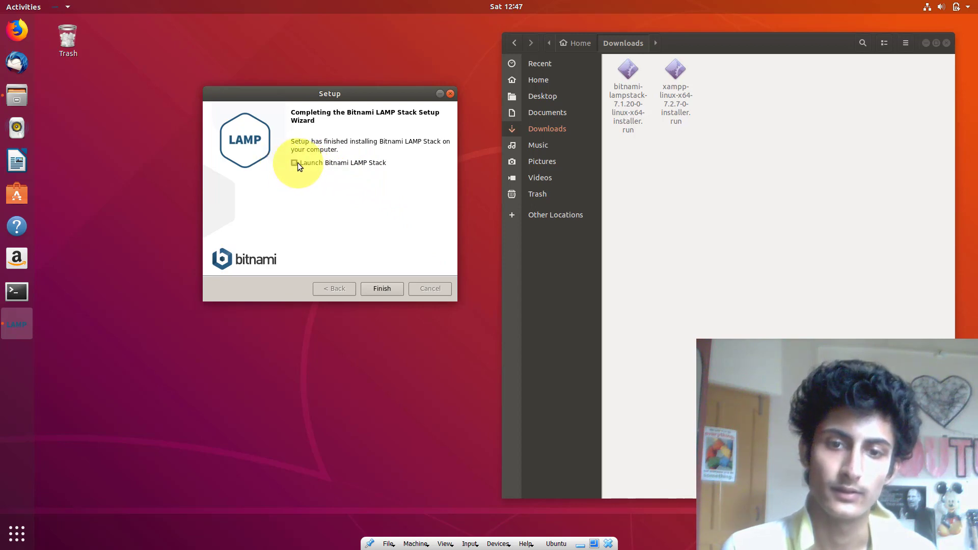
left_click(374, 289)
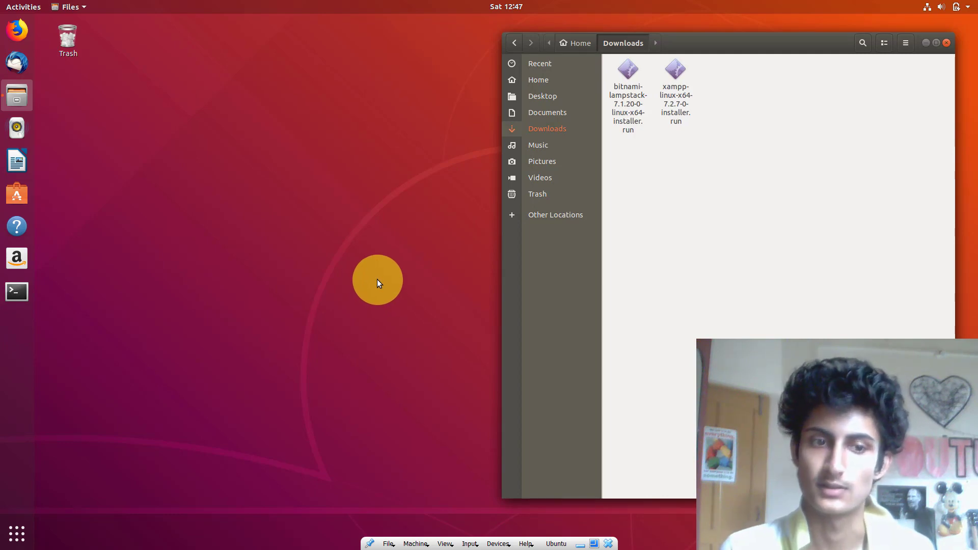
left_click(371, 279)
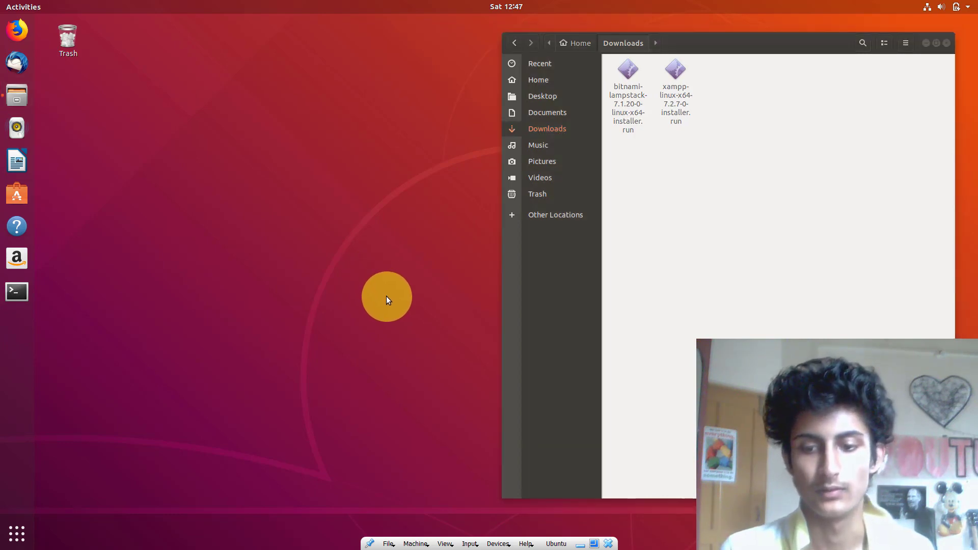
left_click(581, 544)
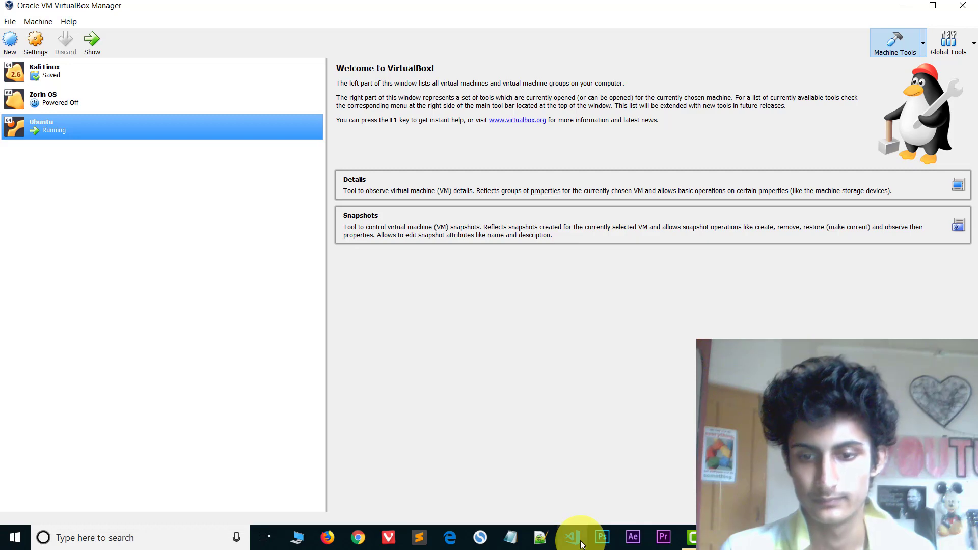
mouse_move(693, 537)
left_click(751, 483)
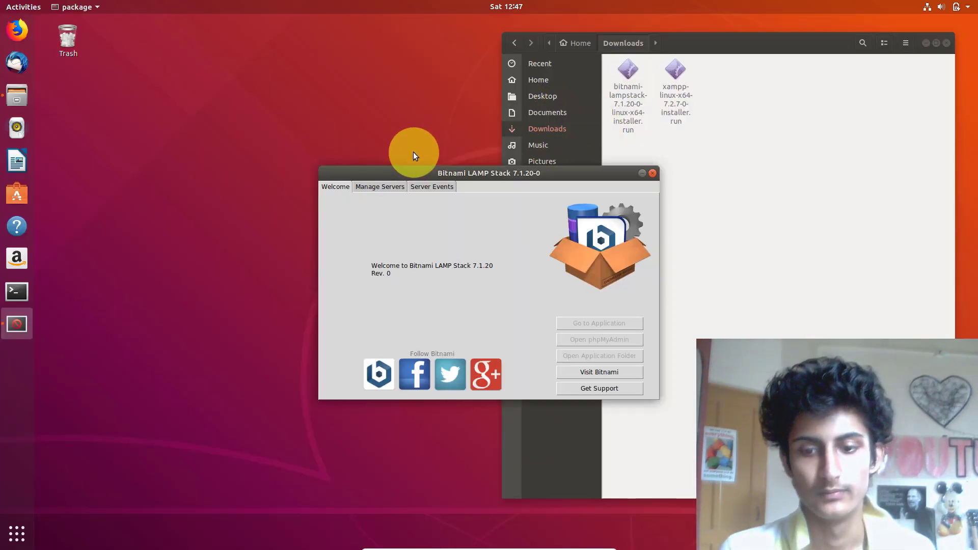
Close the browser and check the MySQL Database and Apache Web Server status in Manage Servers
left_click_drag(434, 175, 388, 150)
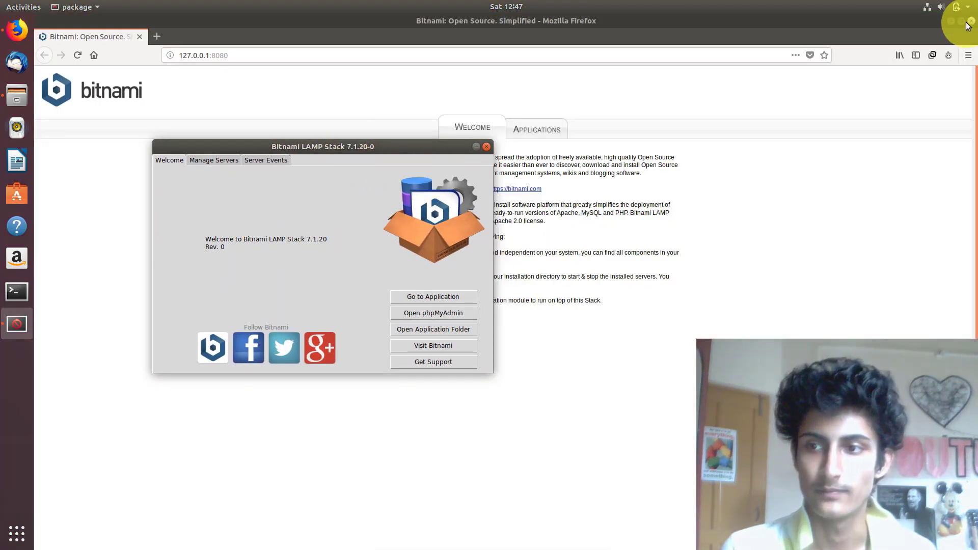
key("ctrl+q")
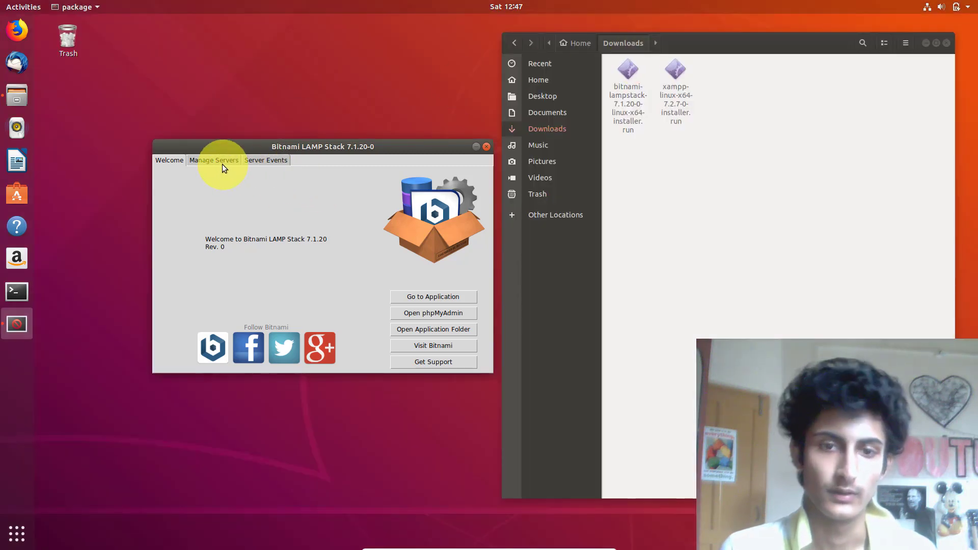
left_click(223, 161)
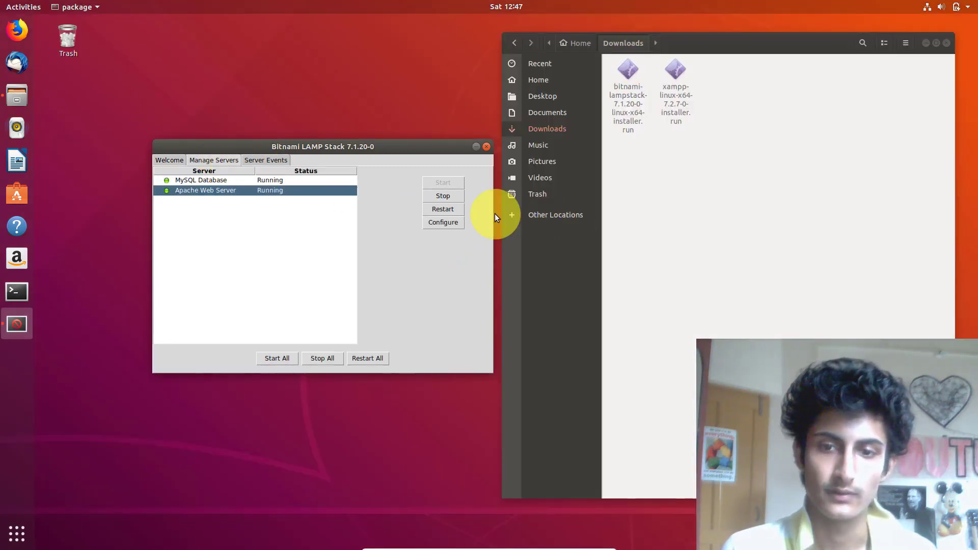
left_click(200, 180)
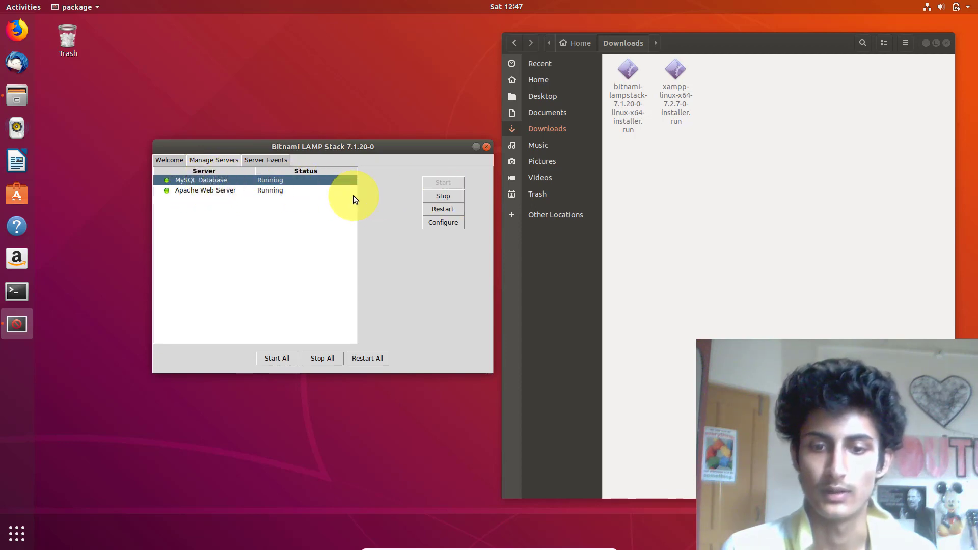
left_click(278, 188)
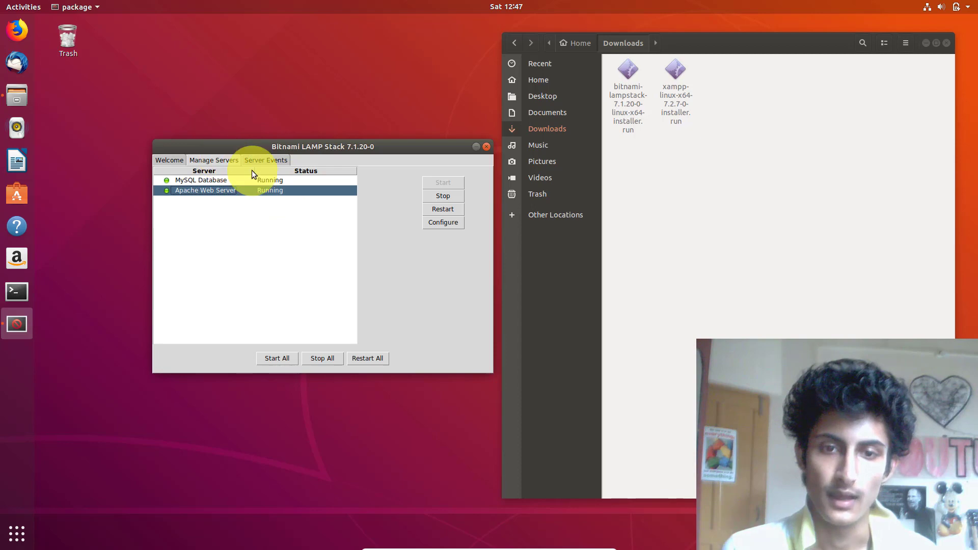
Confirm Apache's port is 8080 in its configuration, then close it unchanged
left_click(447, 221)
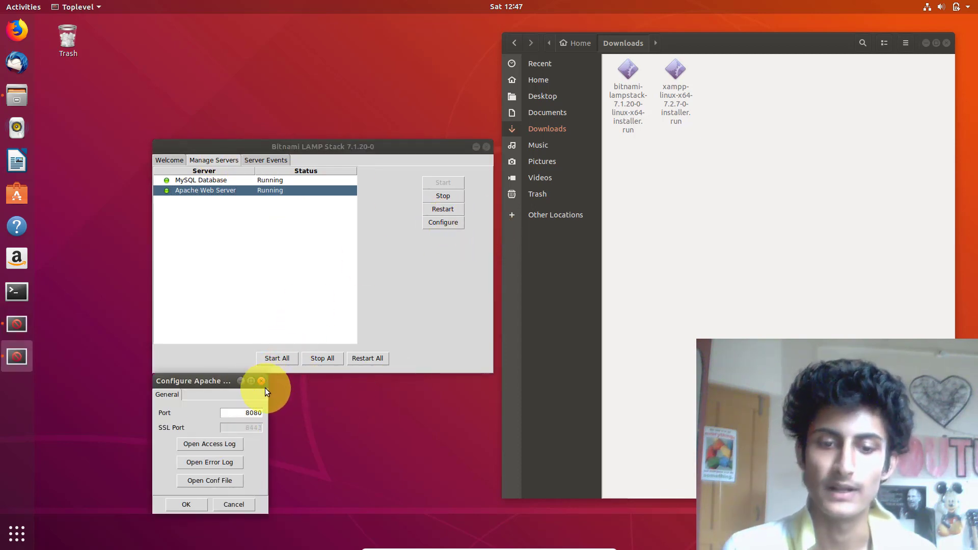
left_click_drag(245, 413, 305, 416)
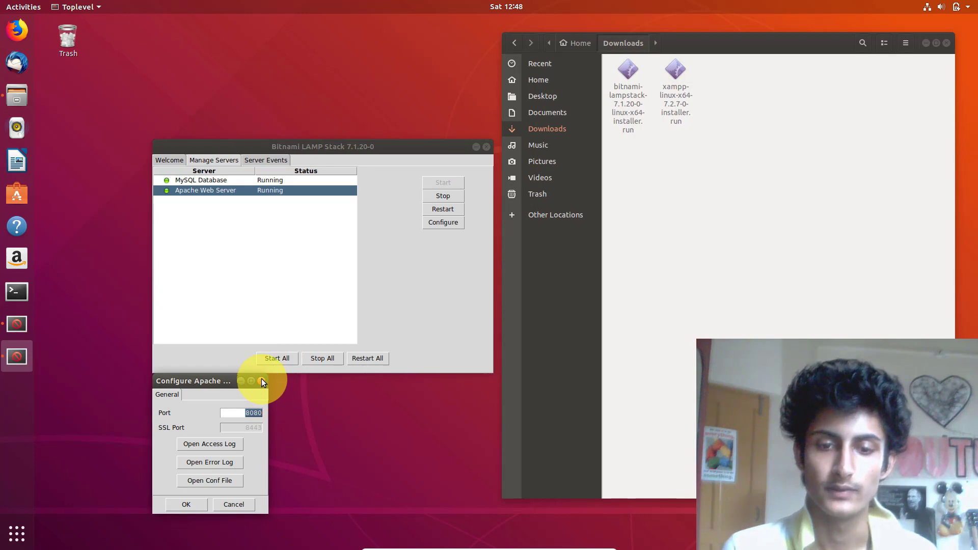
left_click(262, 382)
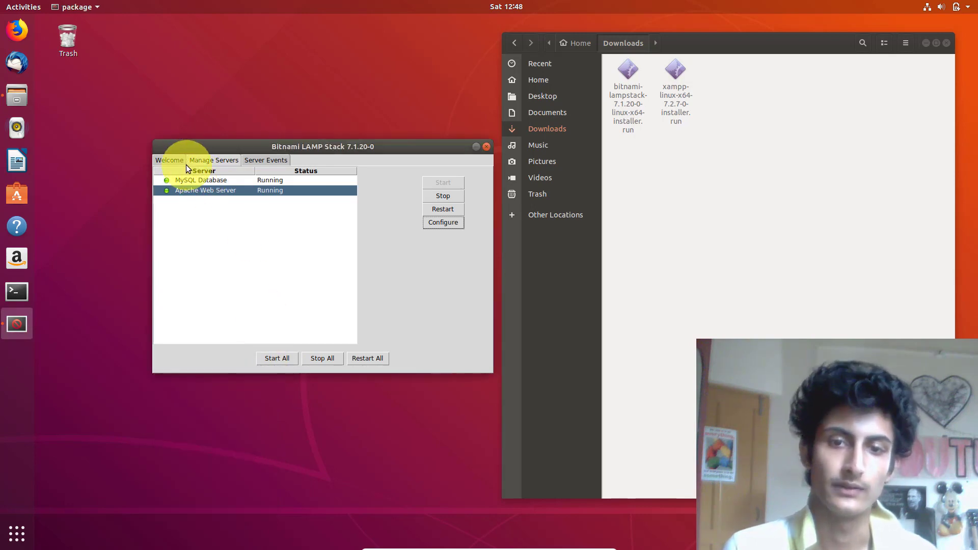
View the Server Events log, then return to the stack manager's Welcome page
left_click(188, 162)
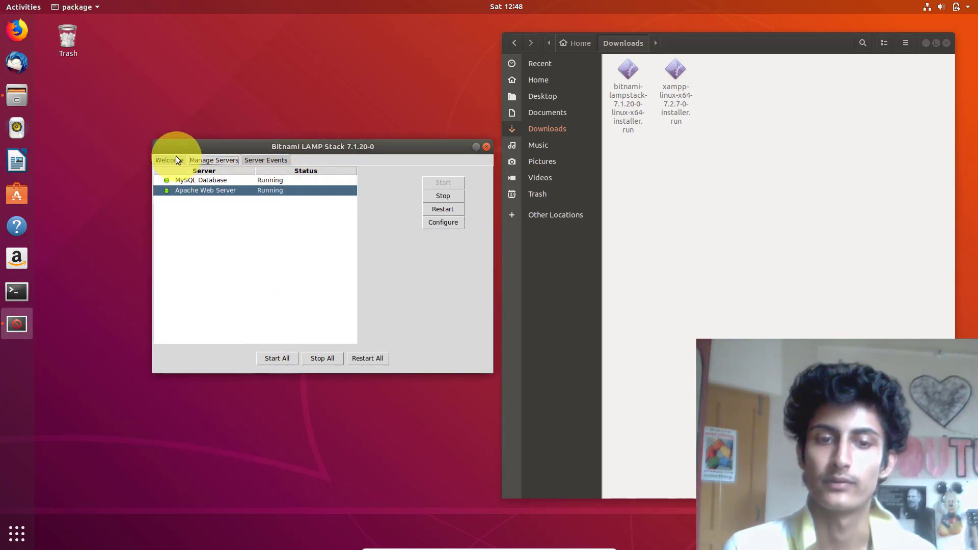
left_click(251, 158)
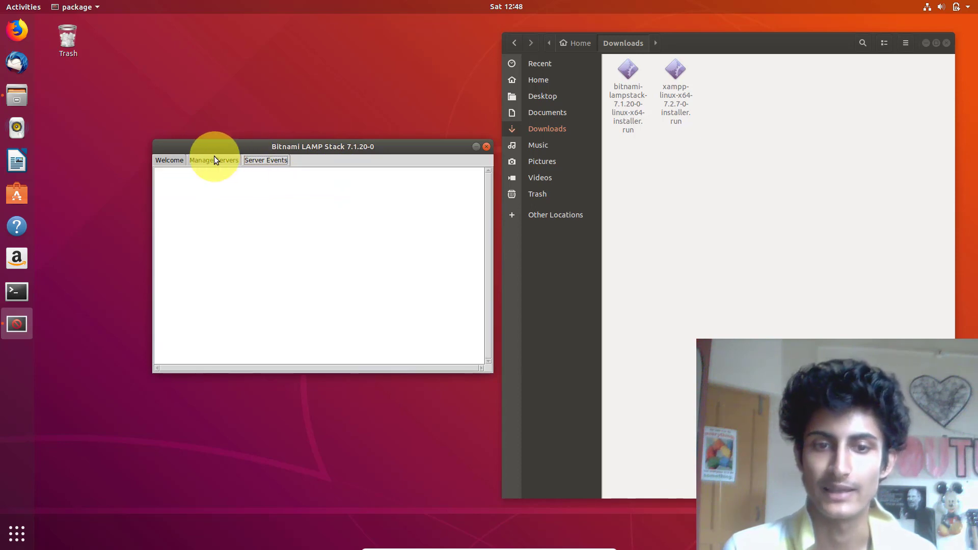
left_click(214, 158)
left_click(178, 158)
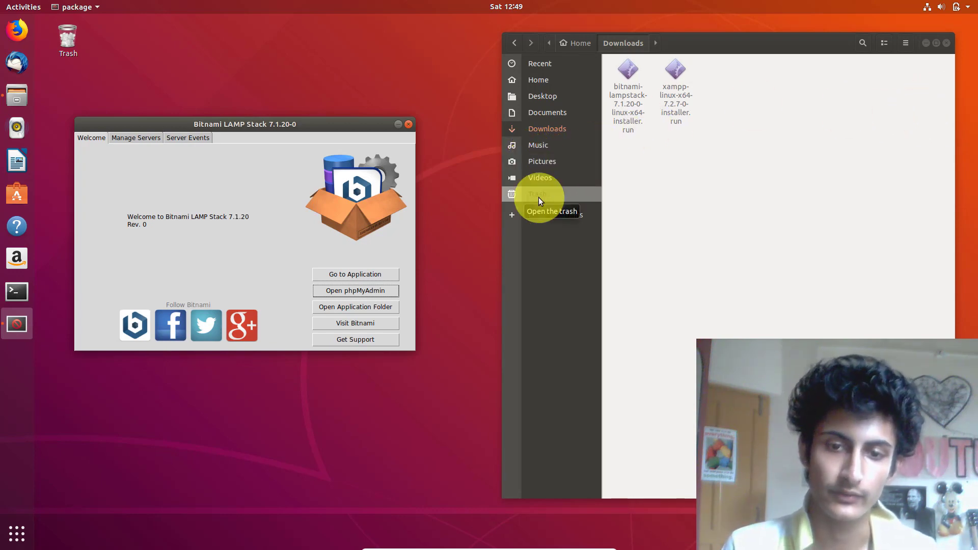
Open phpMyAdmin, then remove 'phpmyadmin/' to load 127.0.0.1:8080 and view its Applications and Welcome tabs
left_click(369, 291)
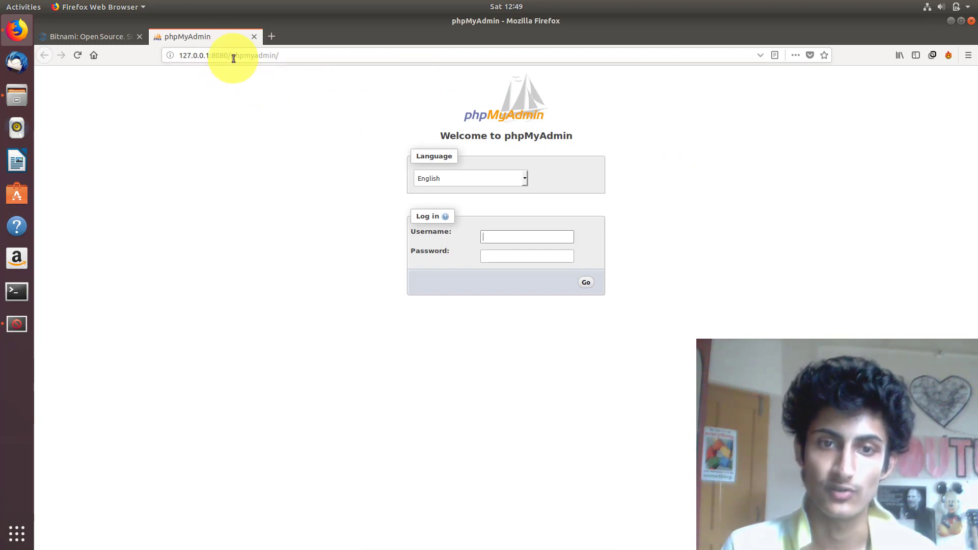
left_click_drag(232, 58, 290, 59)
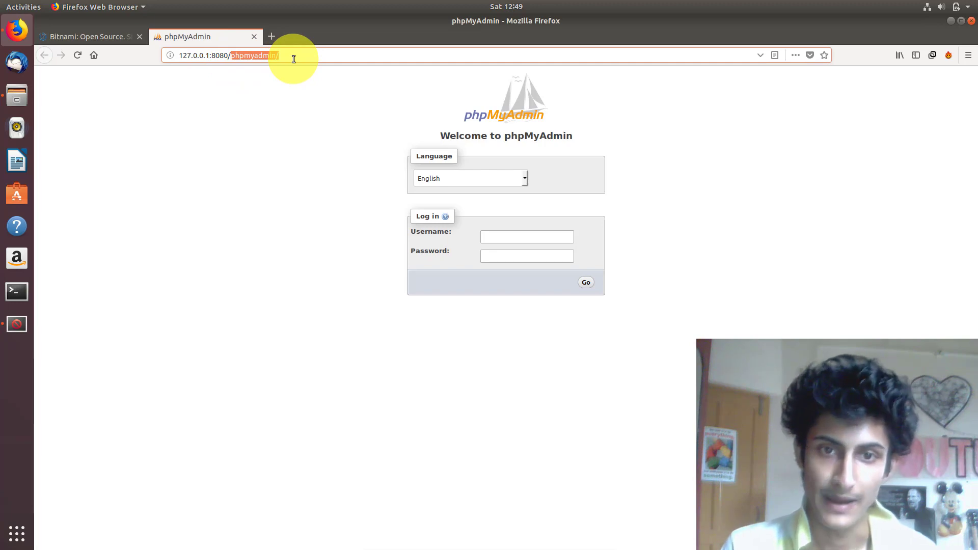
key("BackSpace")
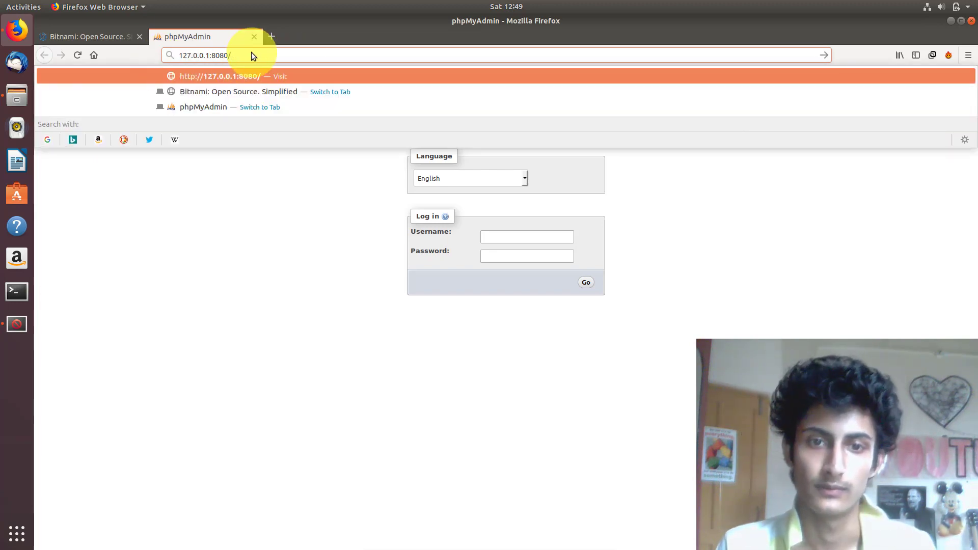
key("Return")
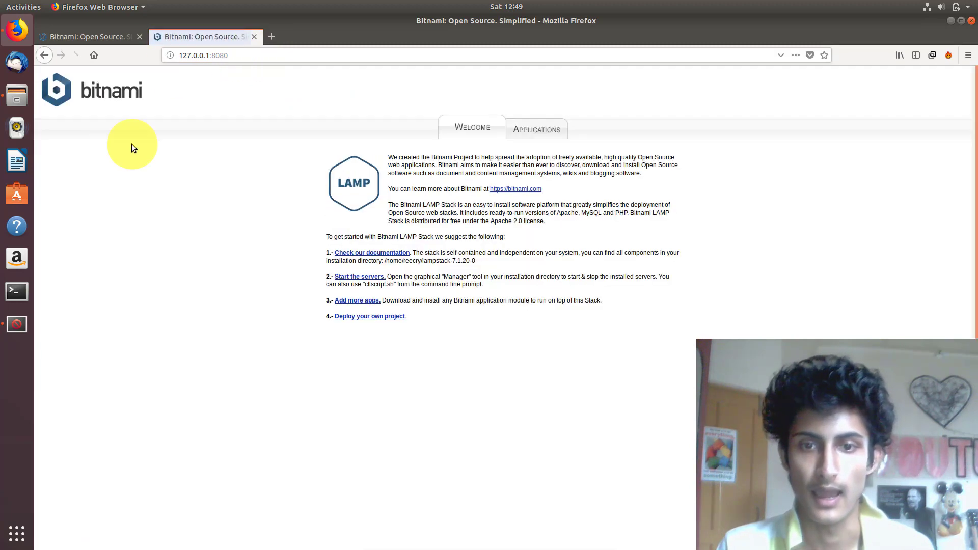
left_click(537, 132)
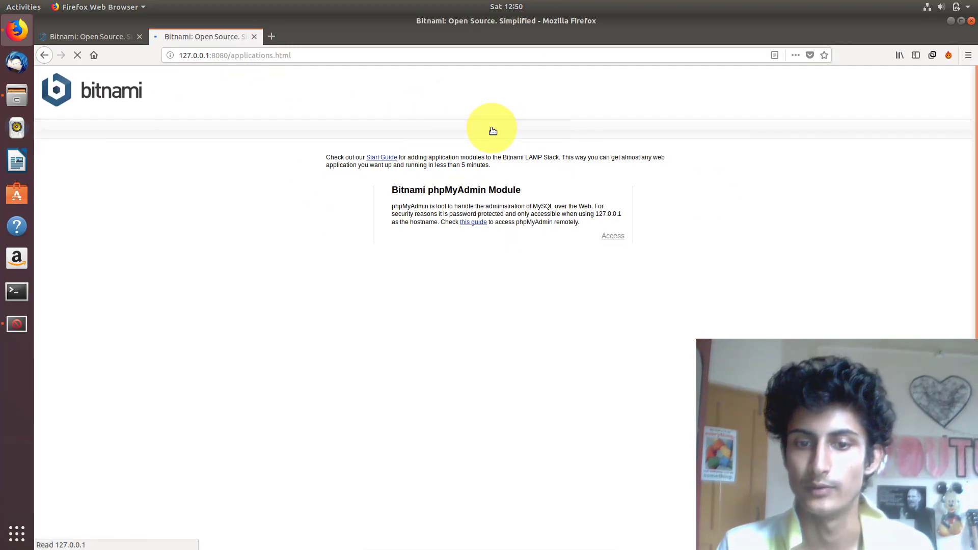
left_click(489, 132)
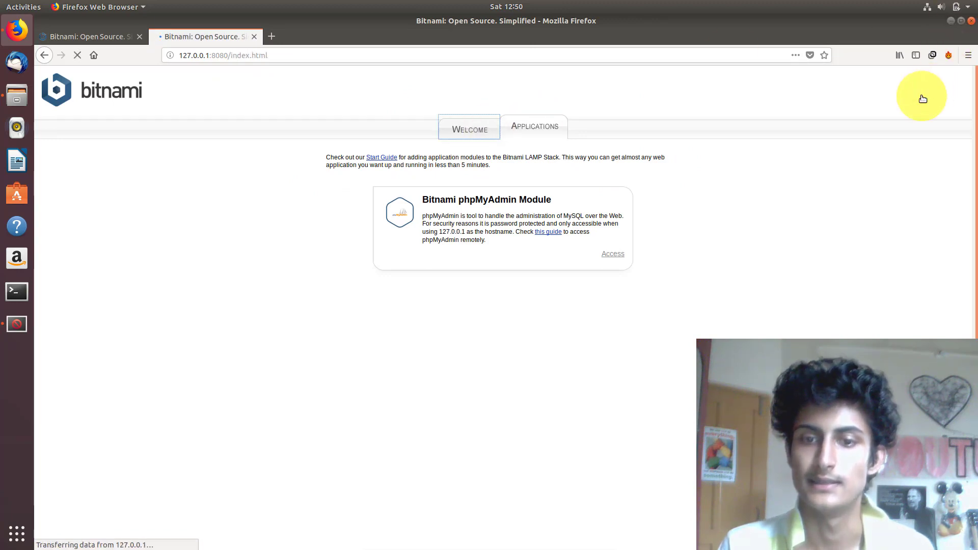